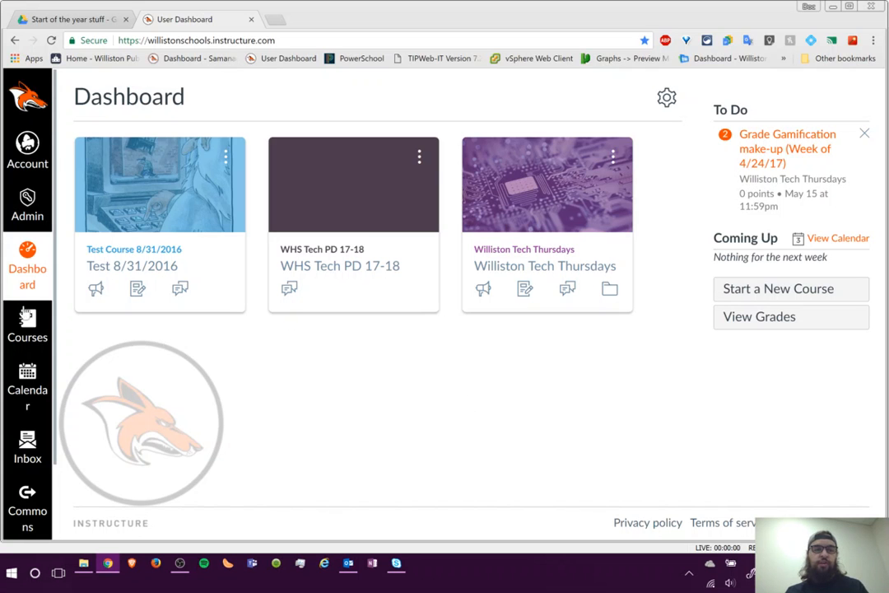
Open the full list of all courses.
click(25, 313)
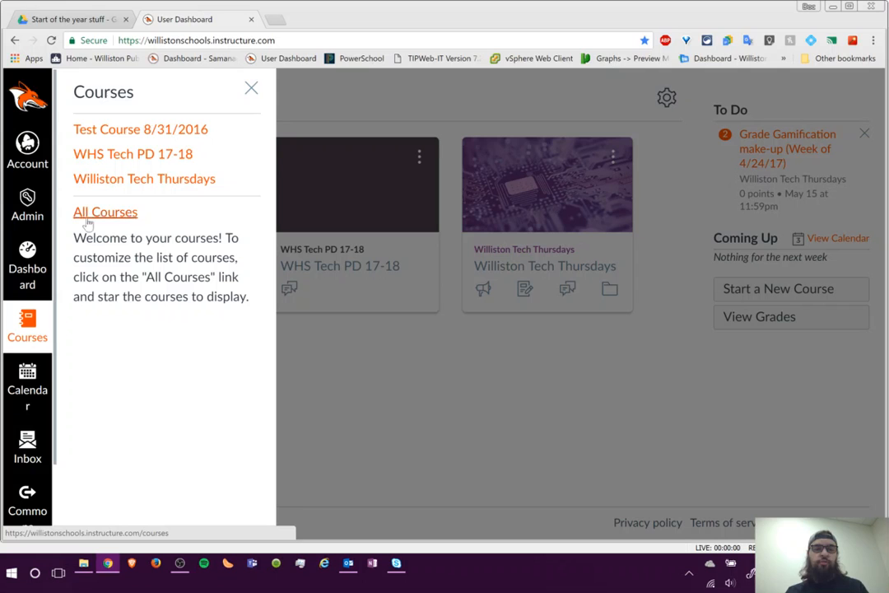
click(42, 295)
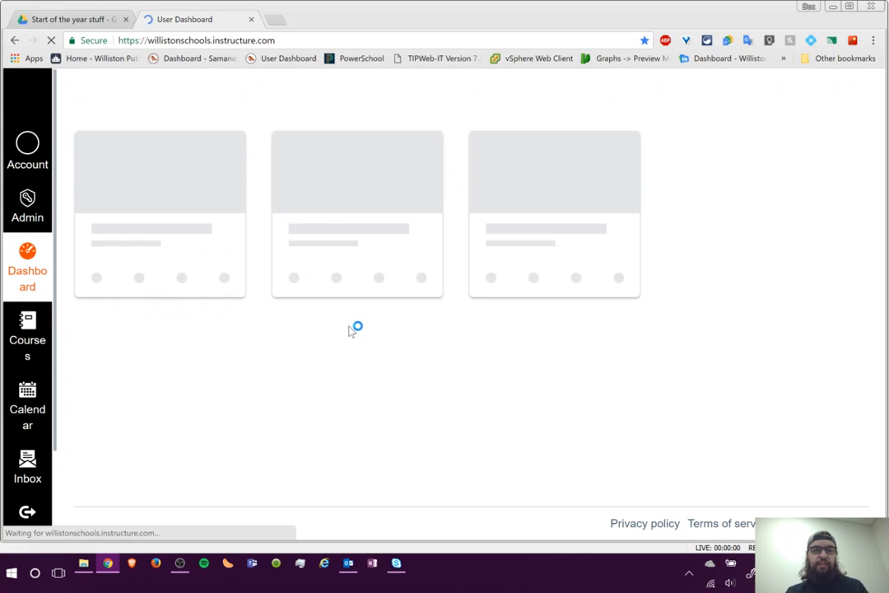
click(29, 331)
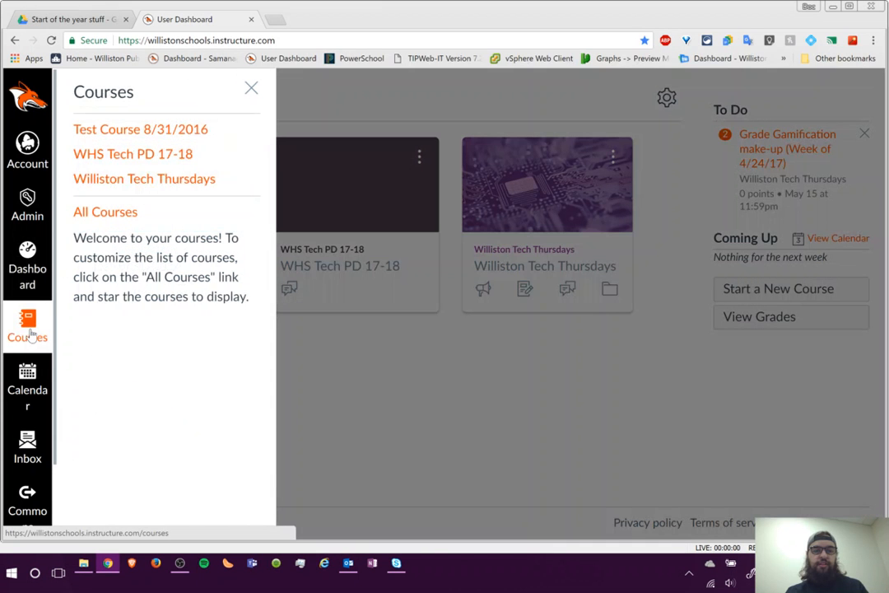
click(113, 214)
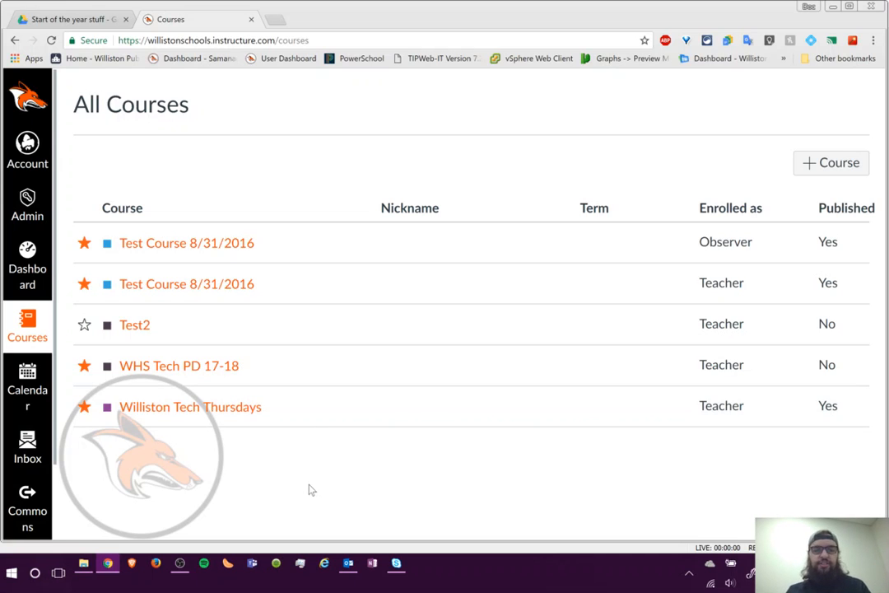
Open the Williston Tech Thursdays course and look through its assignments, including the Closed group.
click(186, 411)
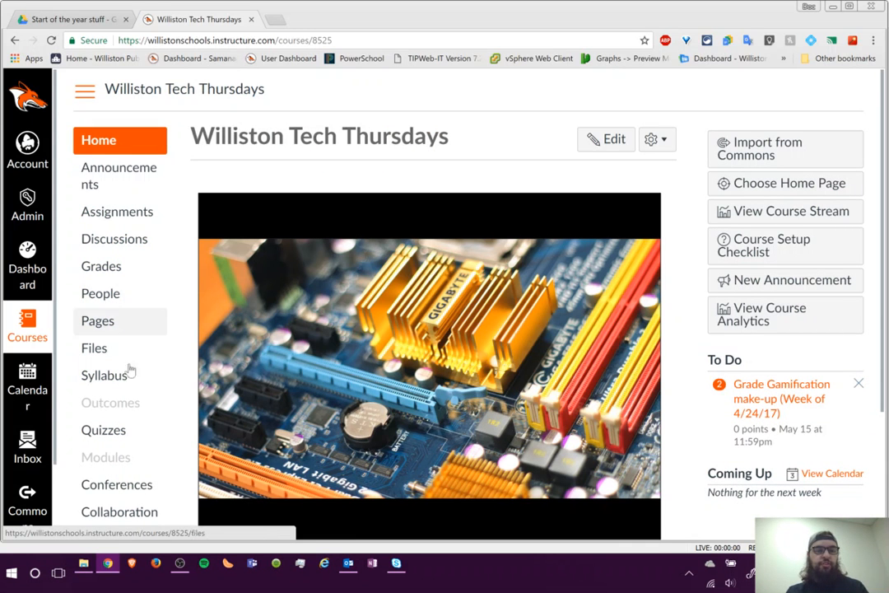
click(119, 218)
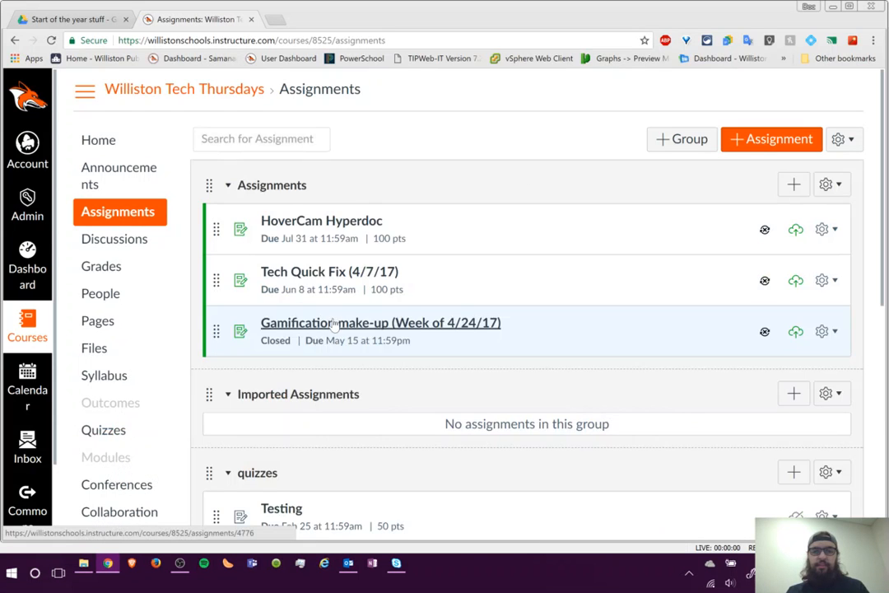
scroll(329, 322, down, 3)
scroll(334, 324, down, 3)
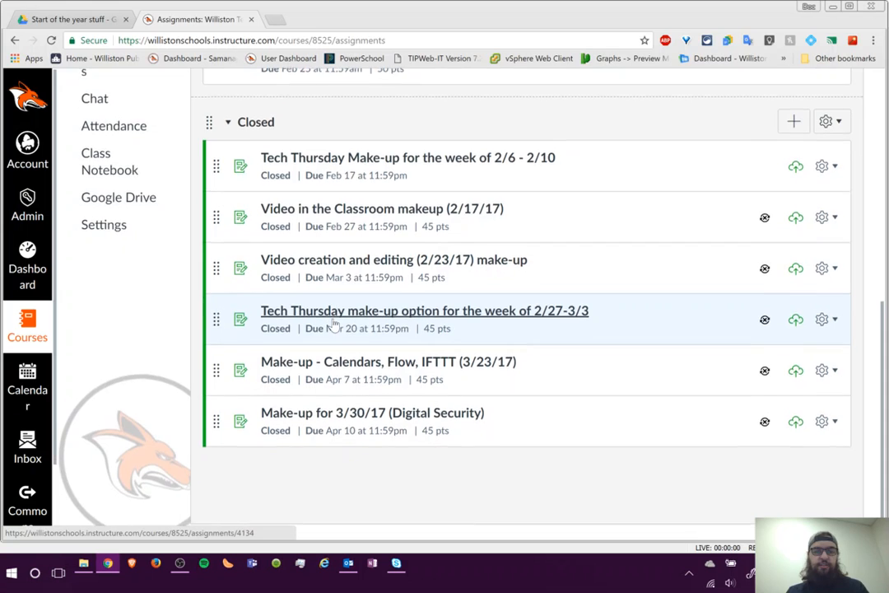
scroll(334, 324, up, 5)
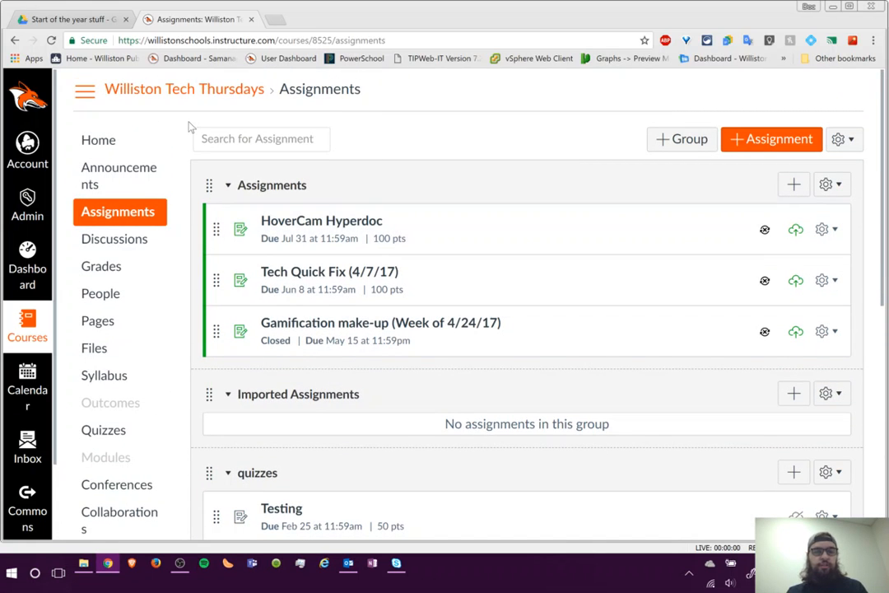
Return to the full course list and open the settings of the WHS Tech PD 17-18 course.
click(41, 331)
click(105, 214)
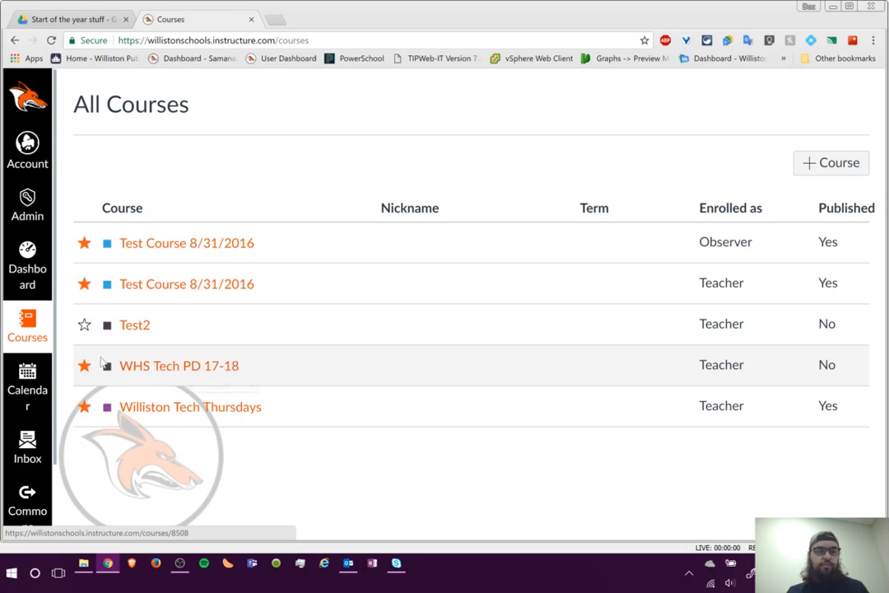
click(183, 366)
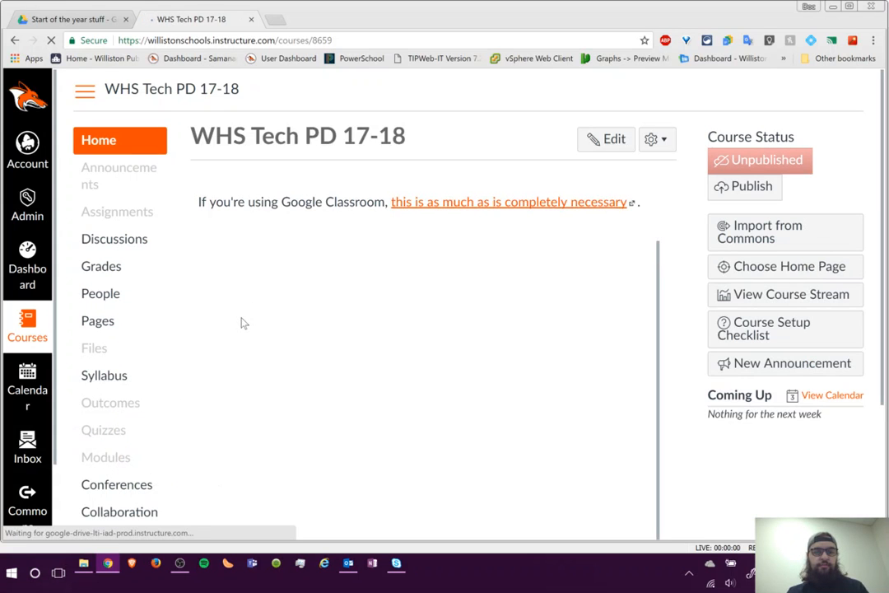
scroll(185, 331, down, 3)
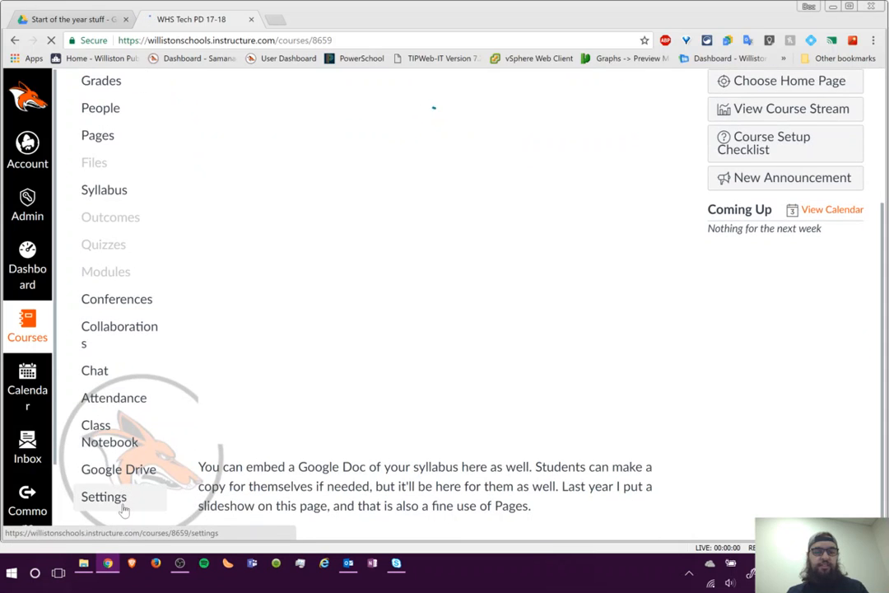
click(122, 499)
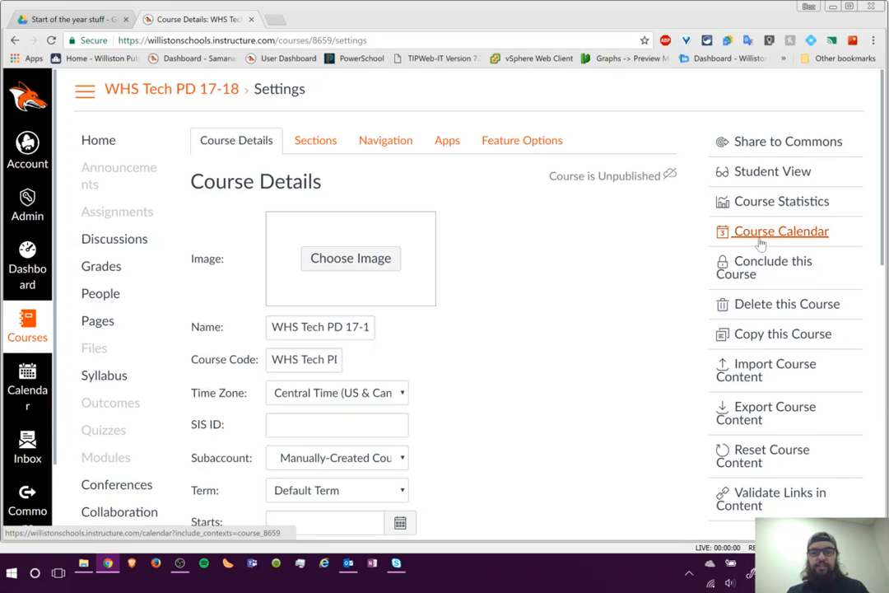
Review the course details, then start importing course content with Copy a Canvas Course as the content type.
scroll(760, 243, down, 1)
scroll(760, 243, up, 1)
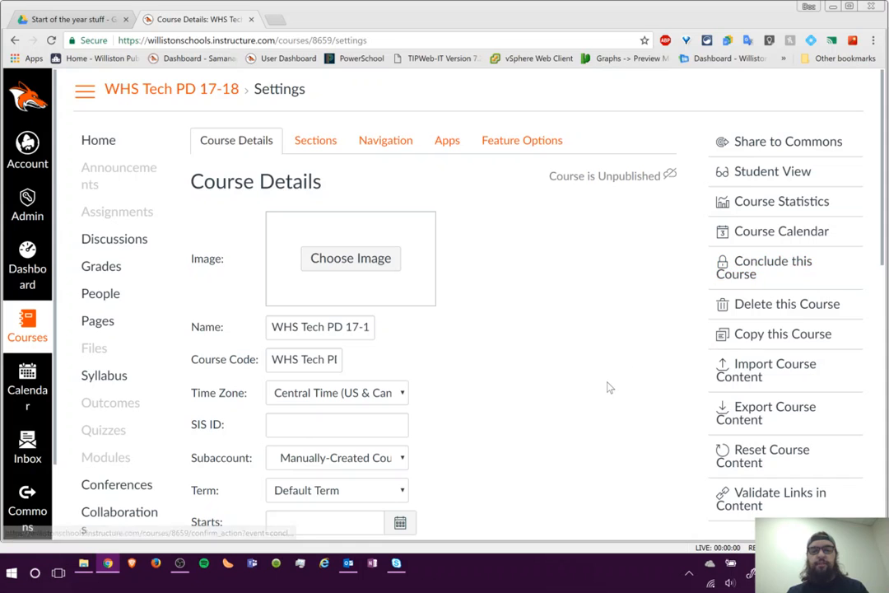
scroll(608, 388, down, 10)
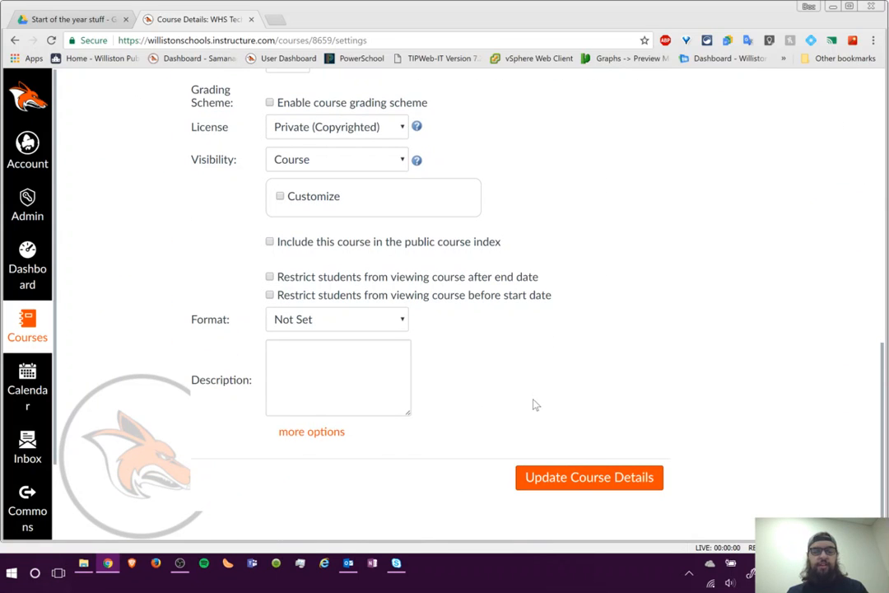
scroll(681, 306, up, 10)
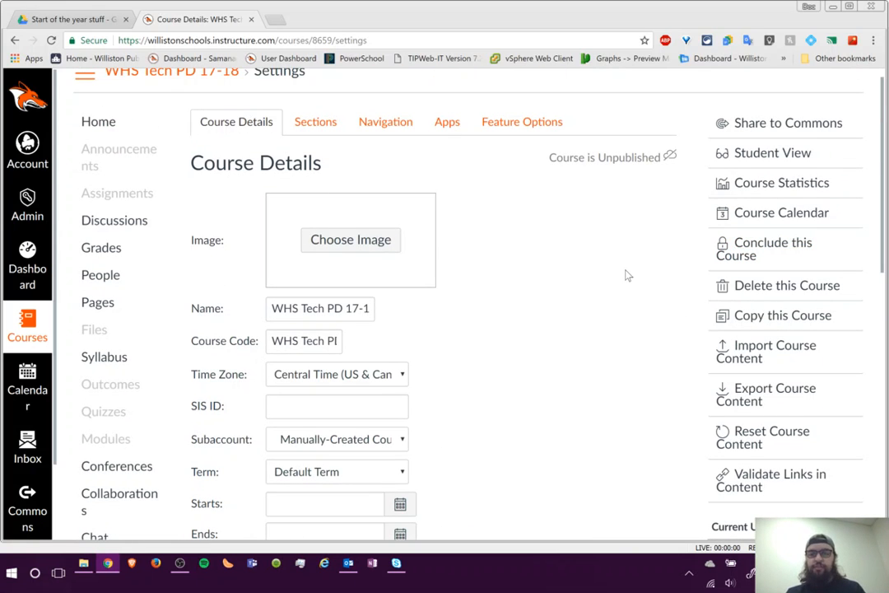
scroll(626, 276, up, 1)
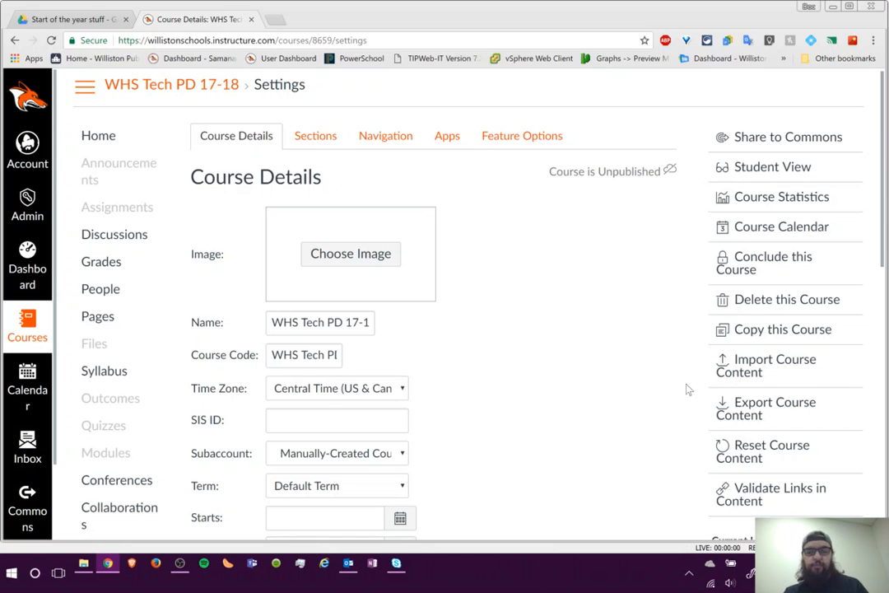
click(737, 375)
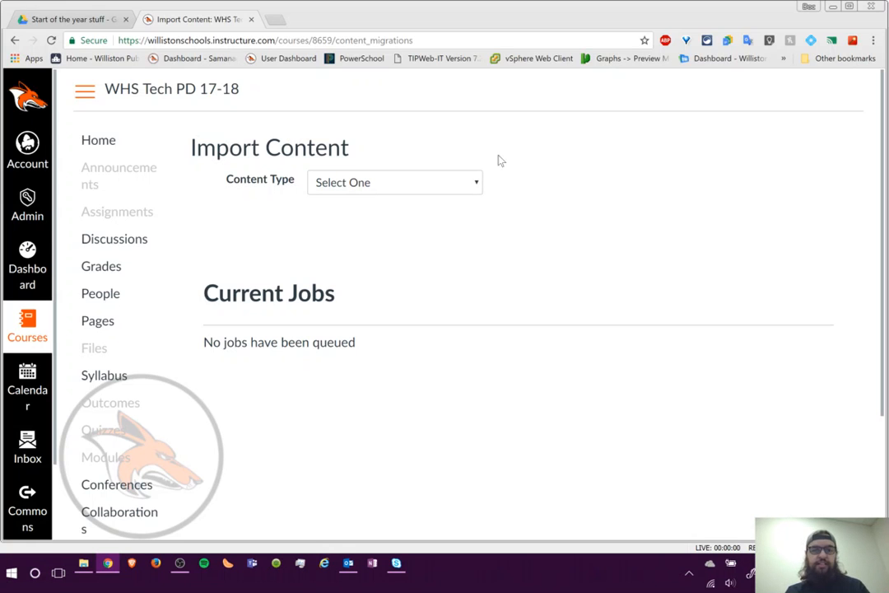
click(453, 186)
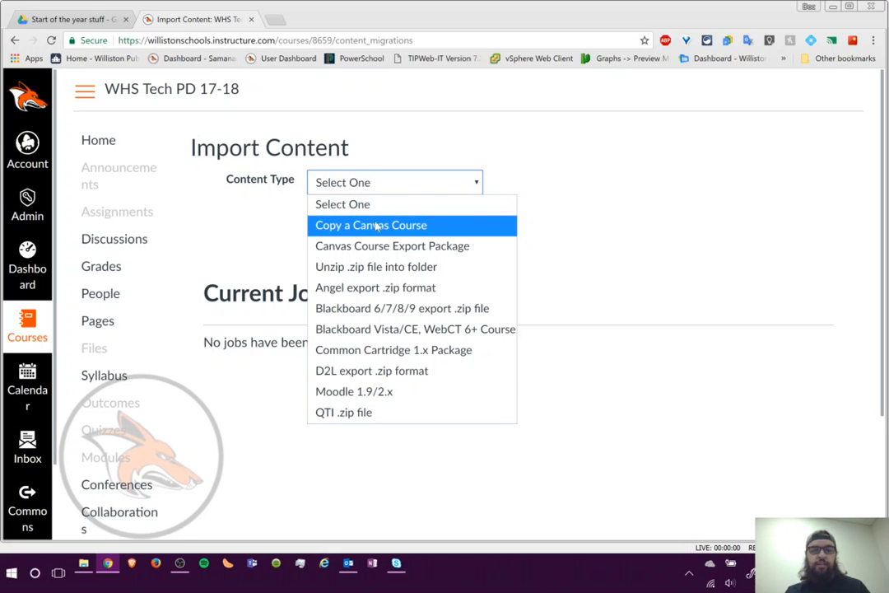
click(412, 225)
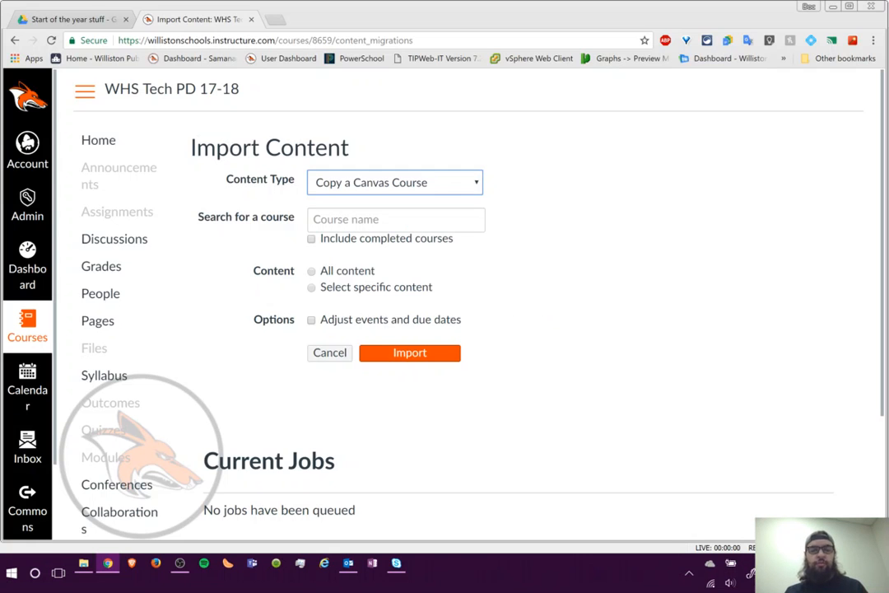
Check the source course's name on the dashboard in a new tab and choose Williston Tech Thursdays as the course to copy.
click(387, 220)
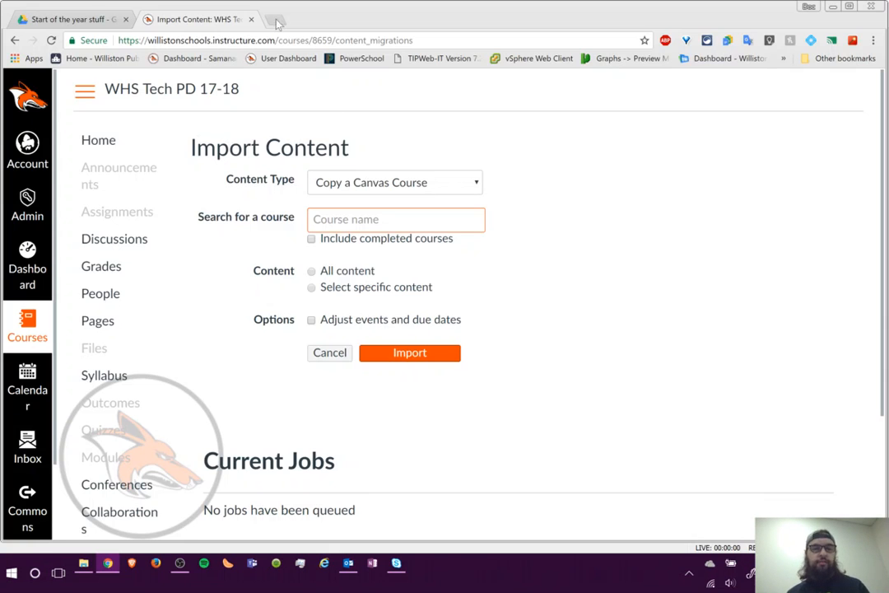
key(ctrl+t)
click(267, 61)
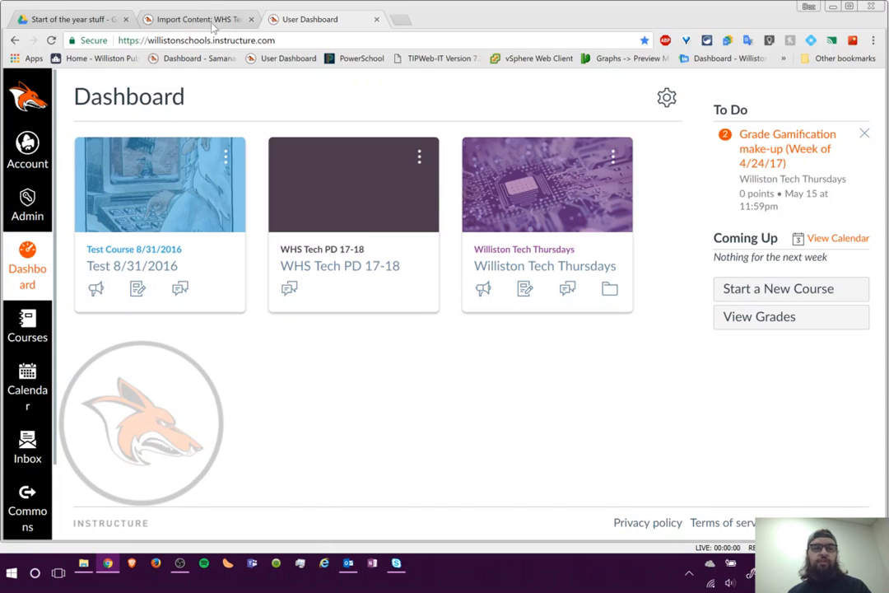
click(183, 20)
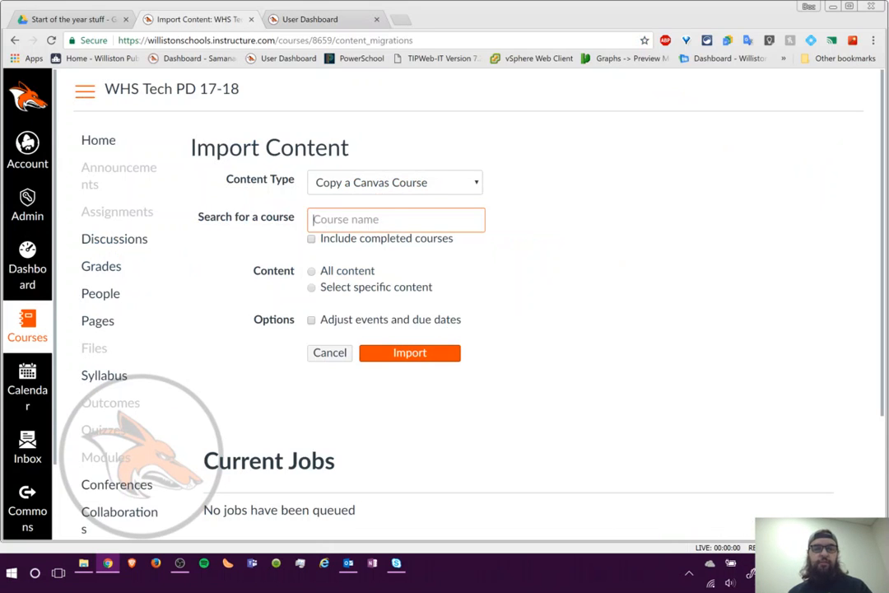
text(willist)
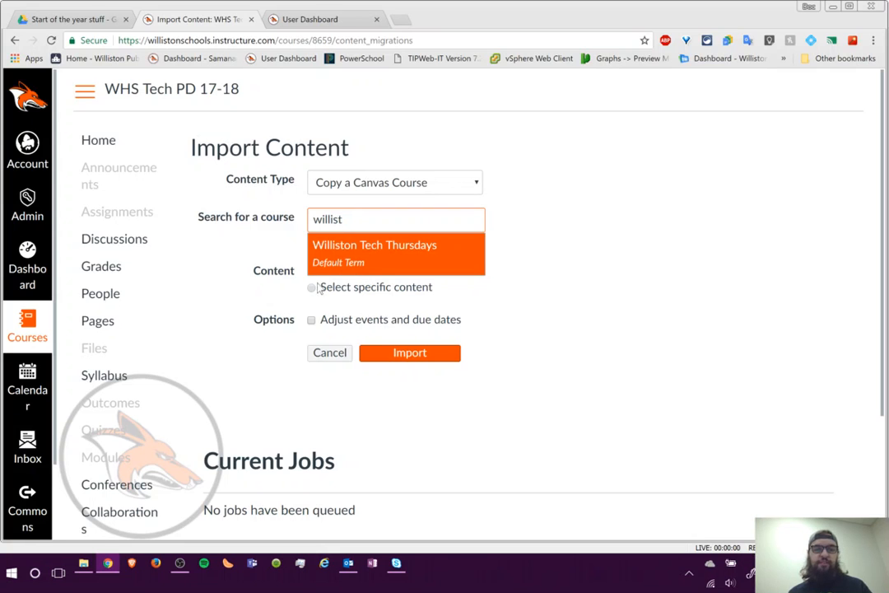
click(399, 256)
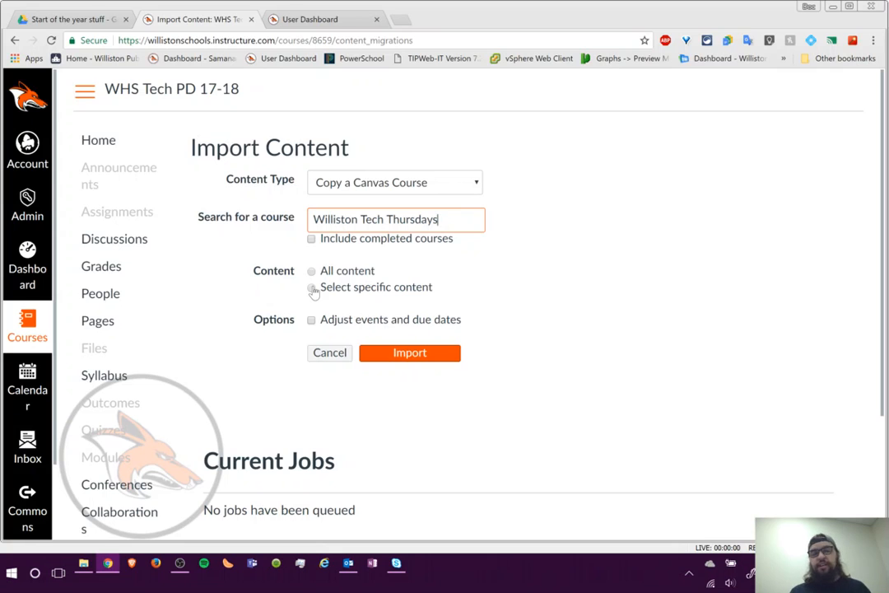
Import only specific content with events and due dates adjusted by removing the dates.
click(312, 289)
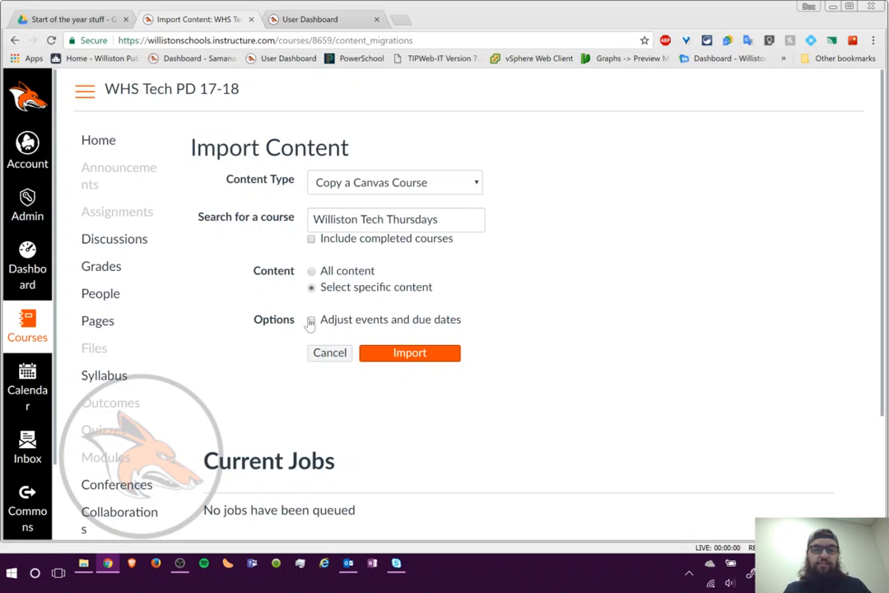
click(311, 321)
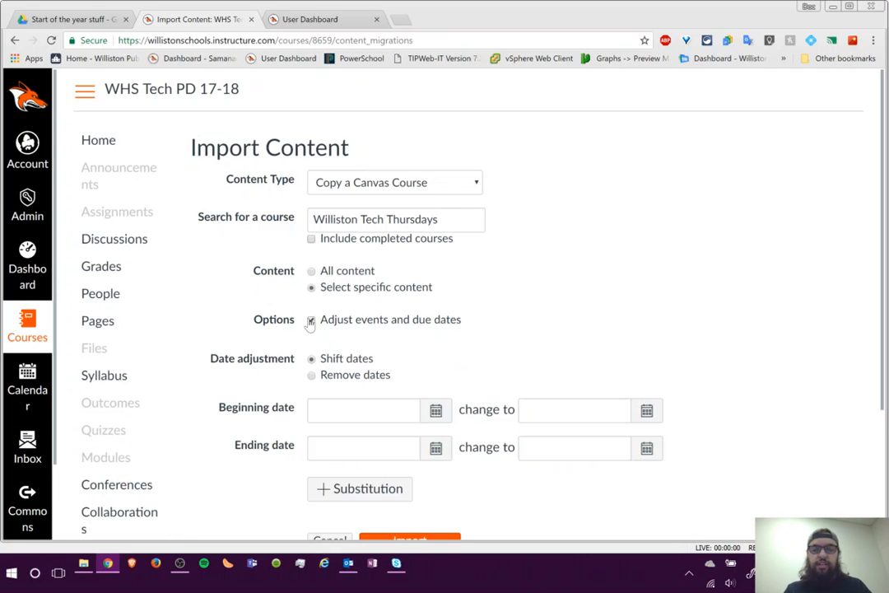
click(312, 377)
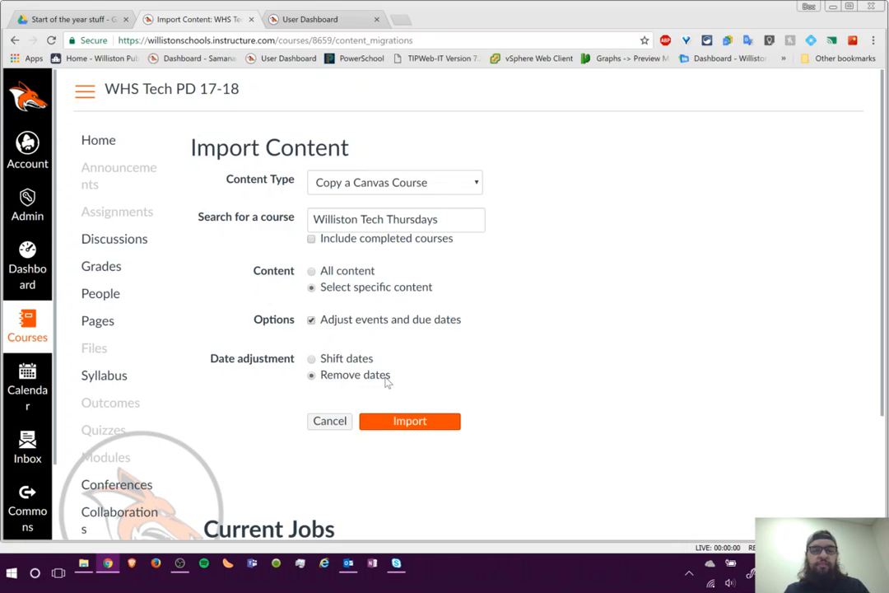
click(420, 424)
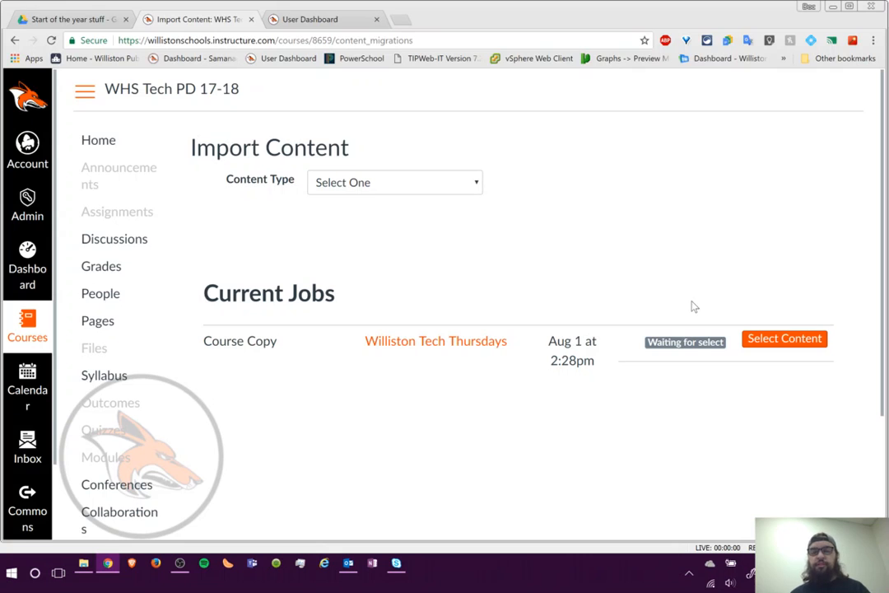
Open the content selection for the pending Williston Tech Thursdays course copy and review its categories, including the contents of Modules.
click(804, 341)
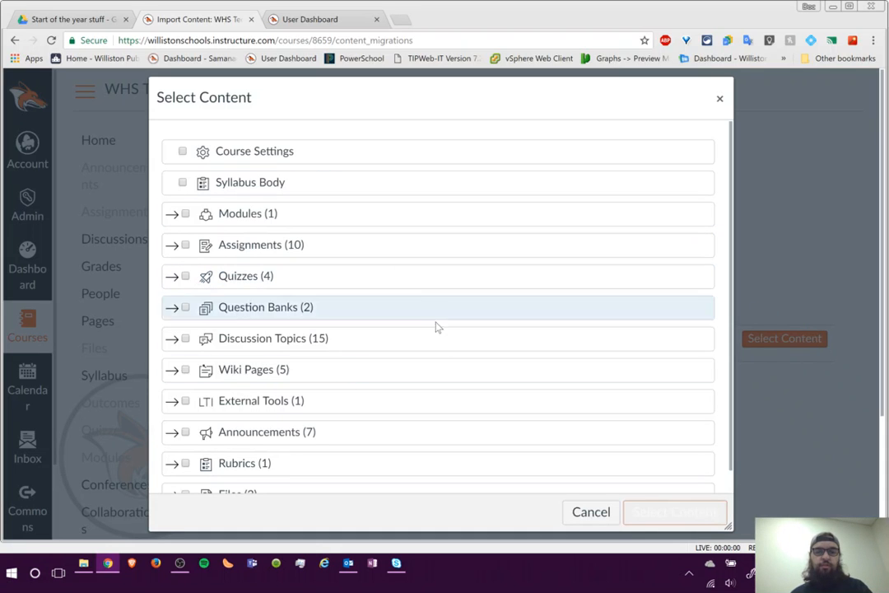
scroll(451, 371, down, 1)
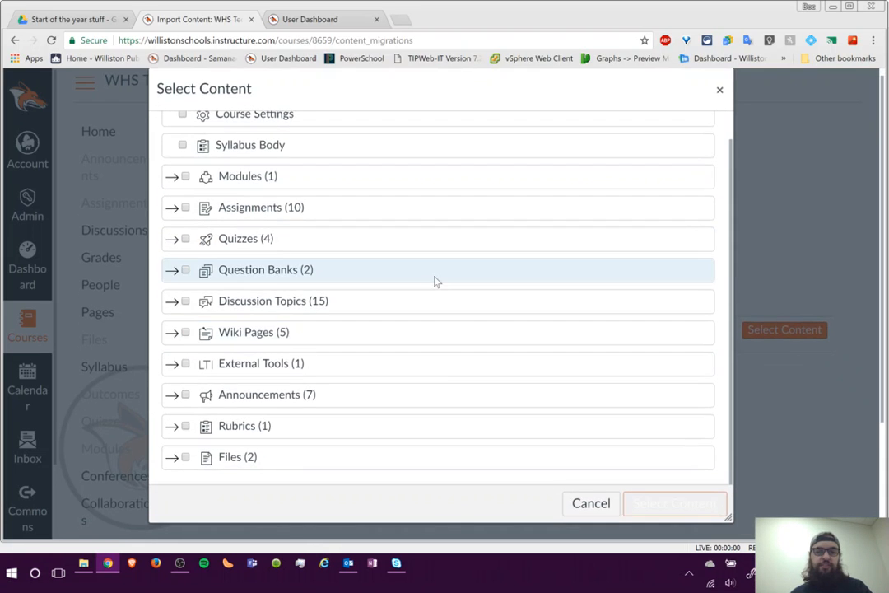
scroll(435, 282, up, 1)
scroll(437, 283, up, 1)
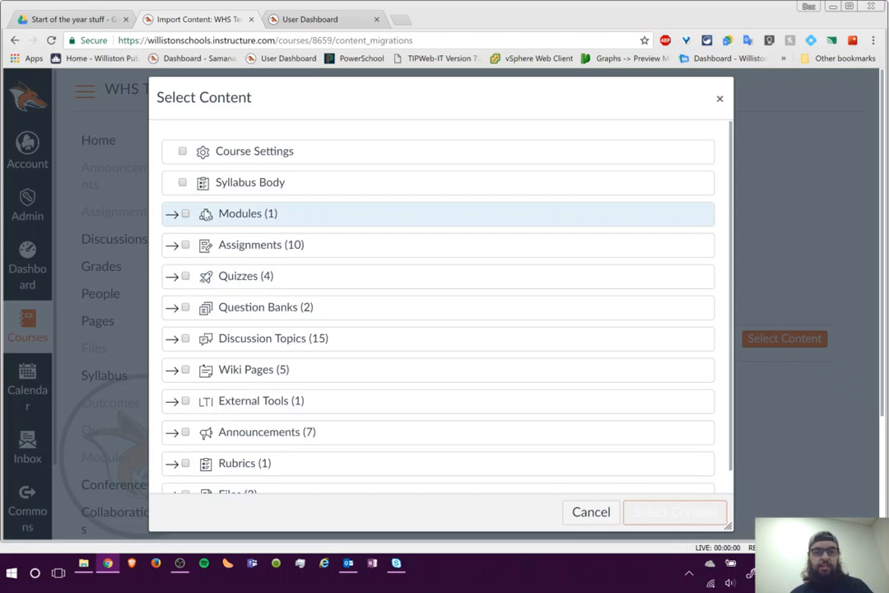
click(171, 215)
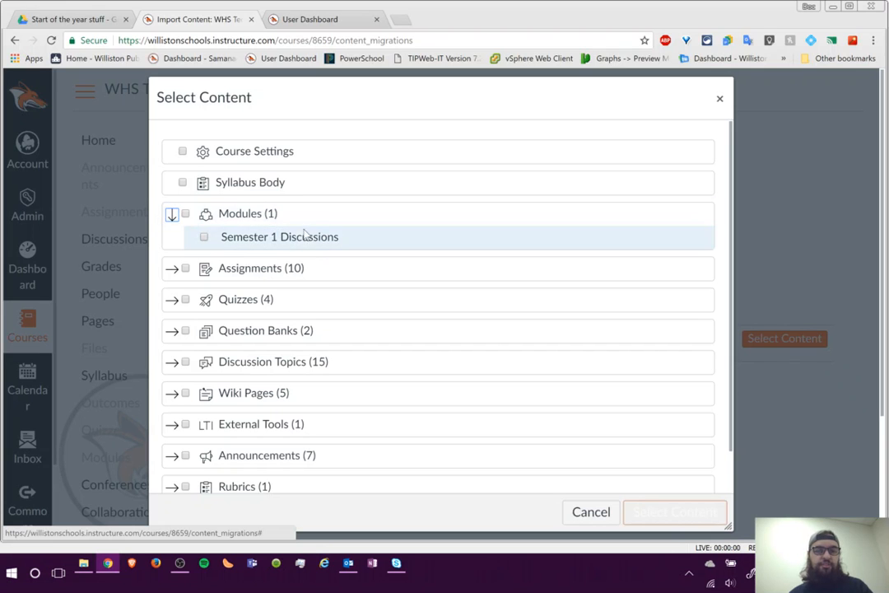
click(171, 214)
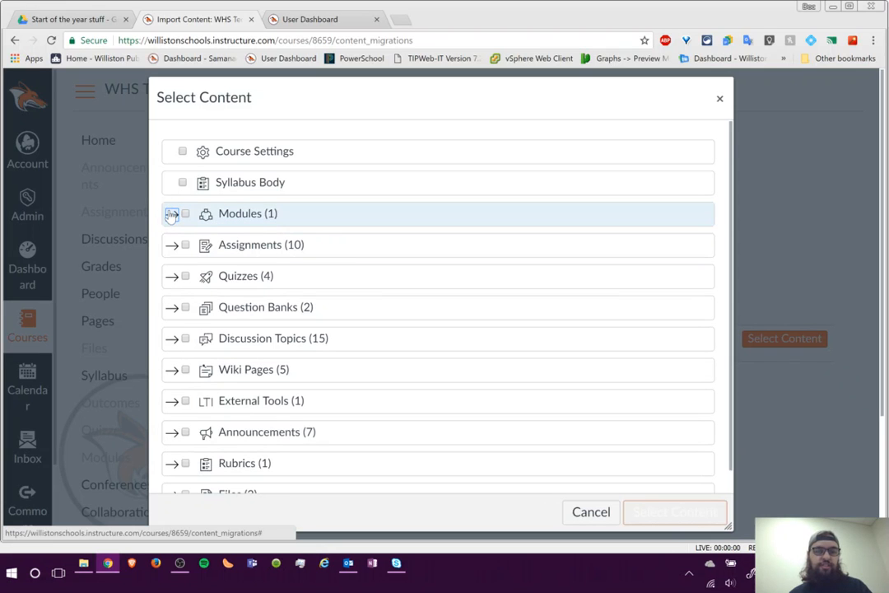
Review the folders within the Assignments category and select its Assignments and Closed folders for import.
click(172, 246)
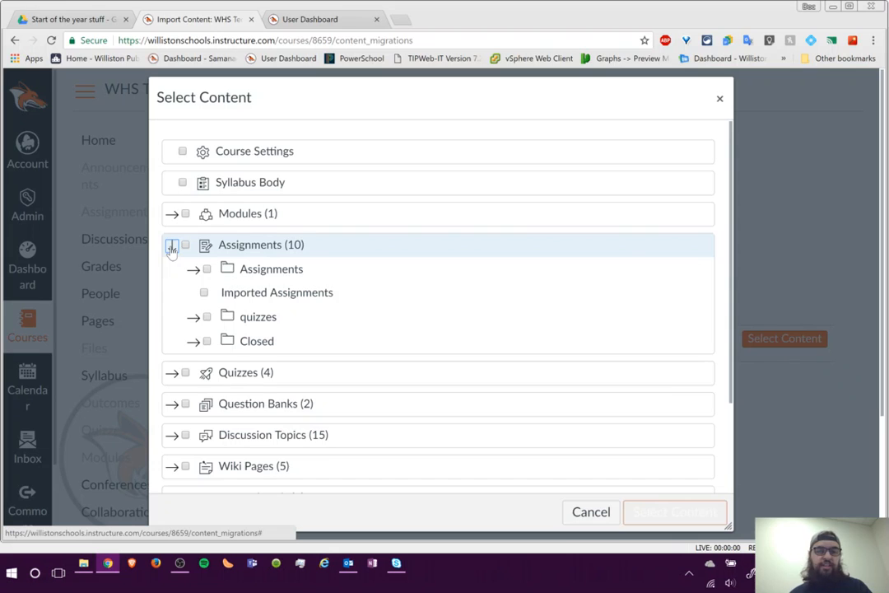
click(194, 274)
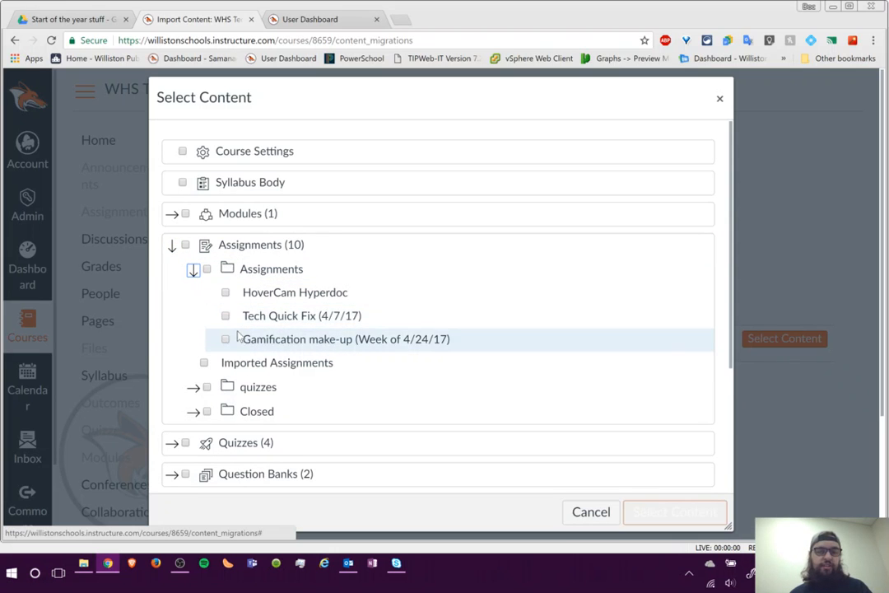
click(195, 272)
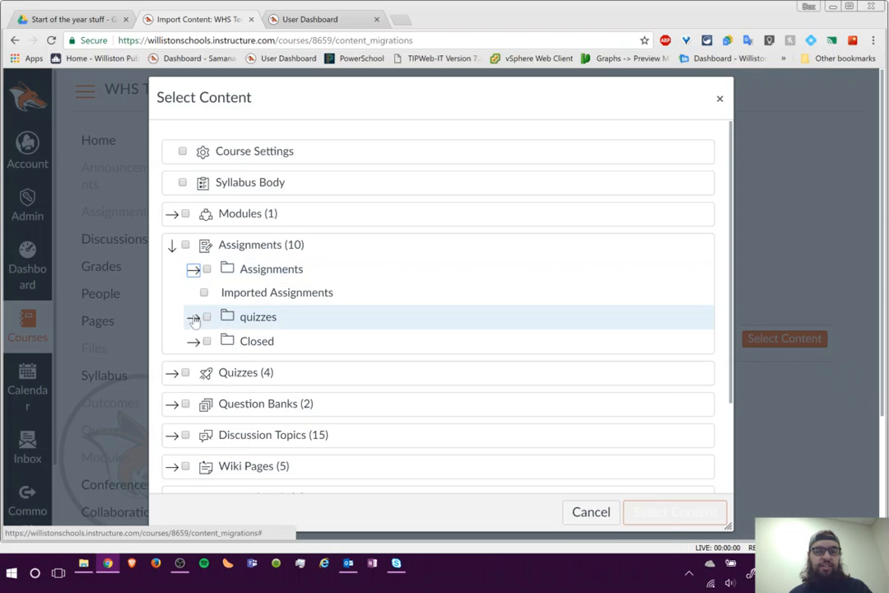
click(194, 317)
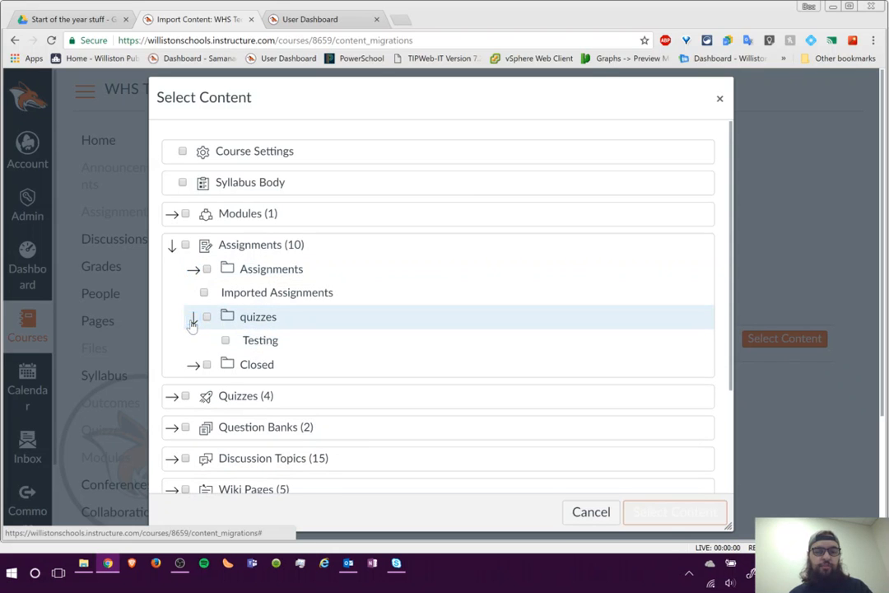
click(193, 318)
click(195, 343)
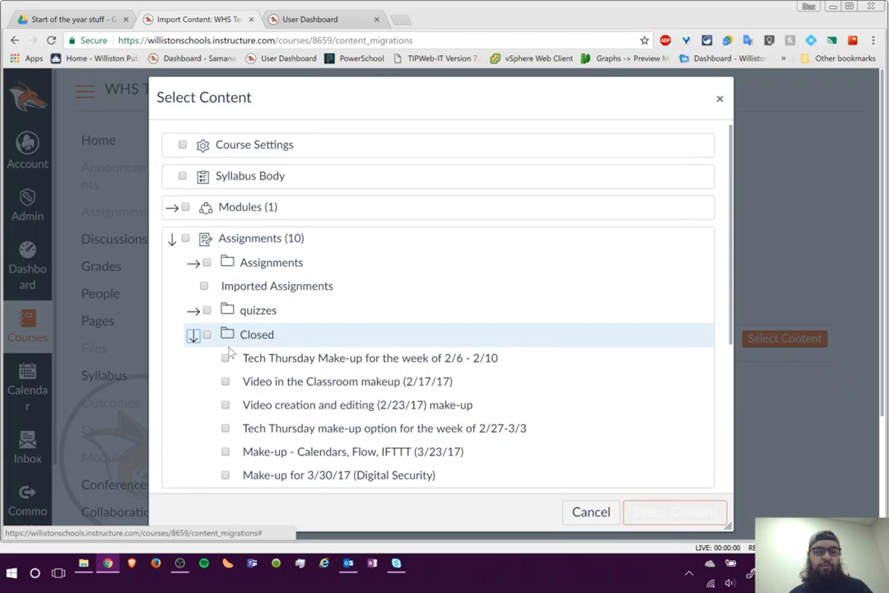
scroll(194, 329, down, 2)
click(193, 265)
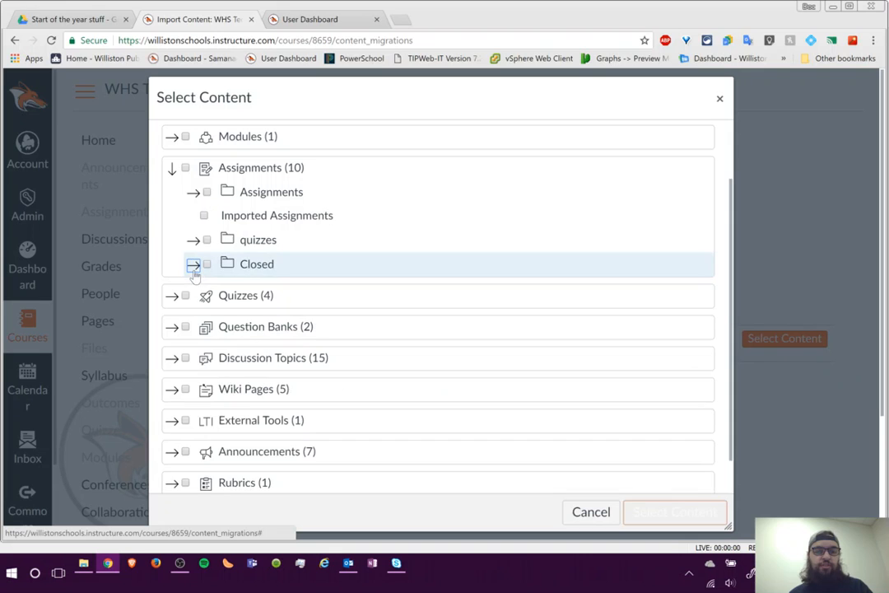
click(207, 192)
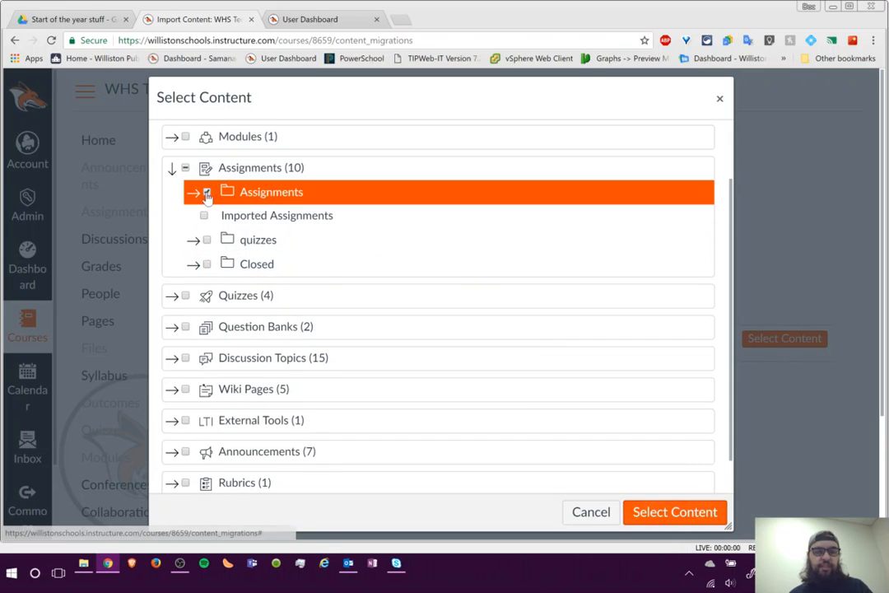
click(206, 264)
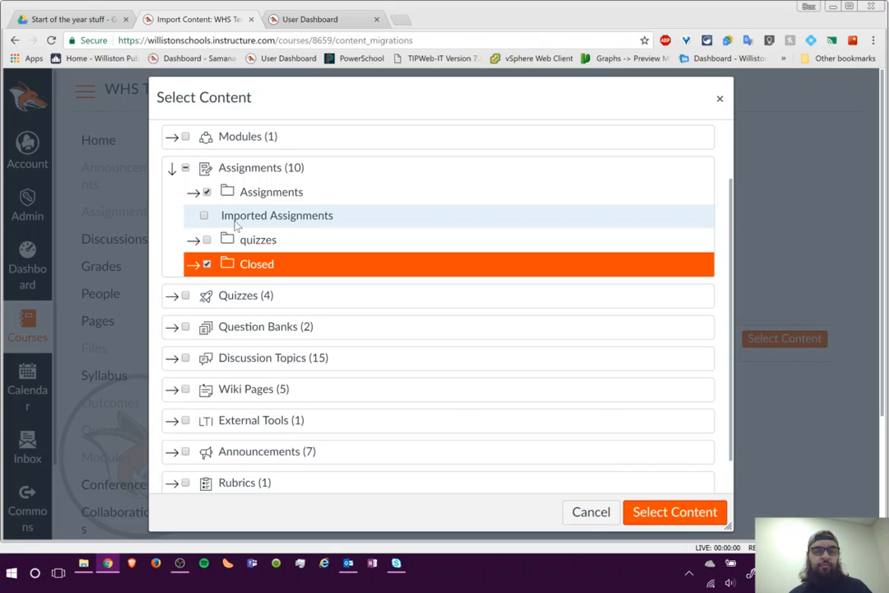
click(172, 169)
Examine the items listed under Quizzes and Question Banks without selecting any.
click(171, 248)
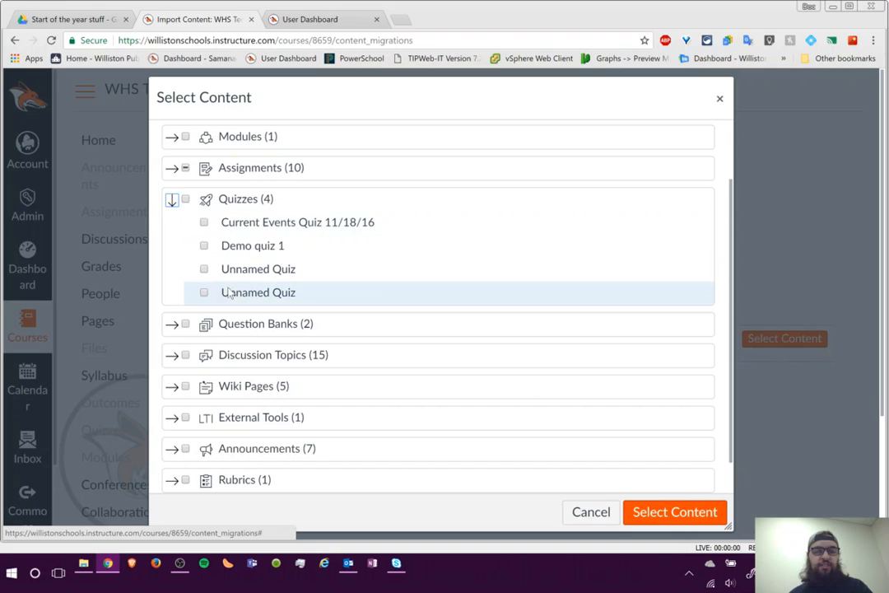
click(172, 201)
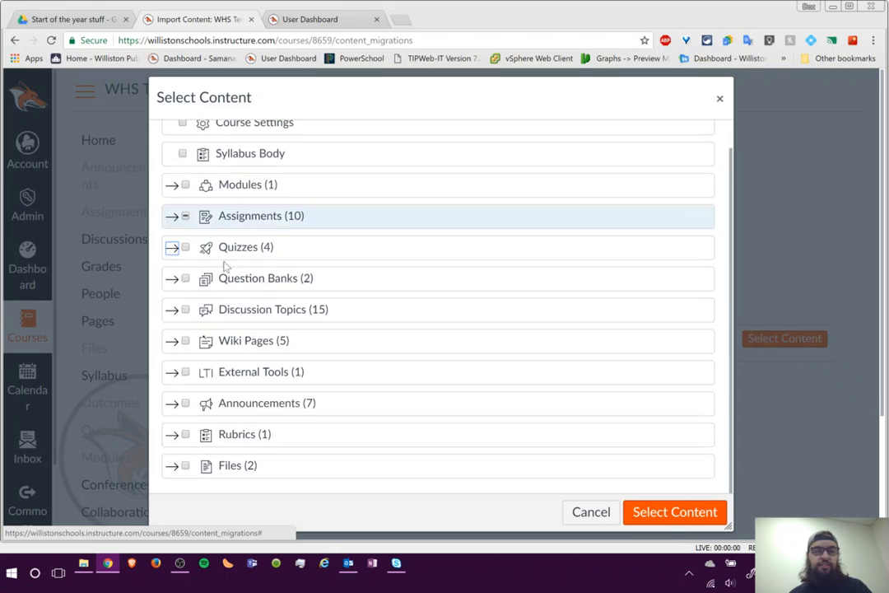
click(172, 279)
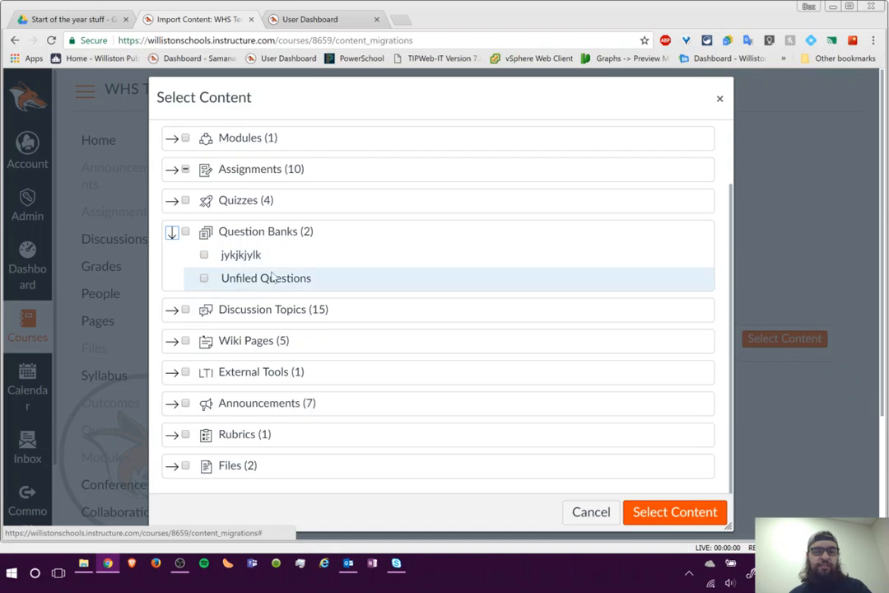
click(172, 233)
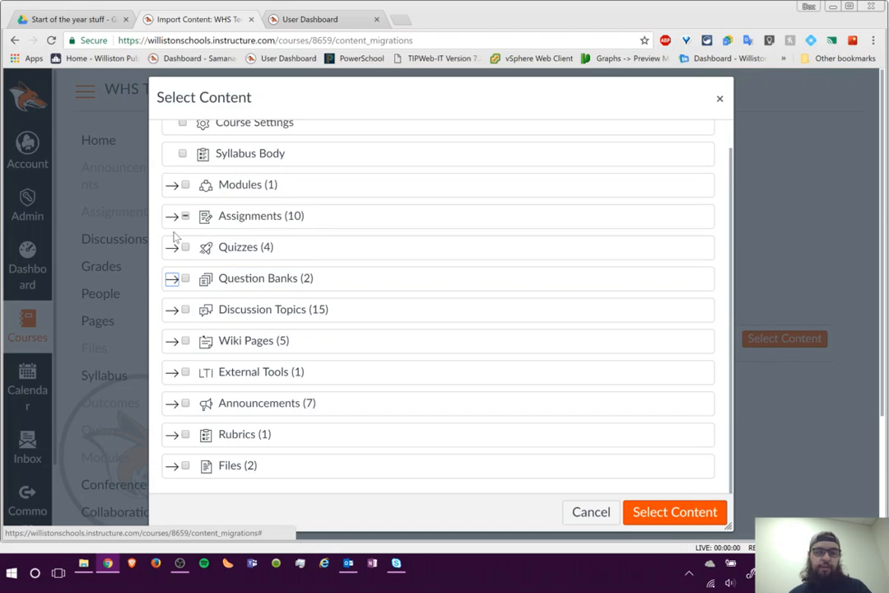
Review the discussion topics and select HyperDocs (3/2/17), OneNote (2/9/17) and Gamification (4/27/17) for import.
click(173, 311)
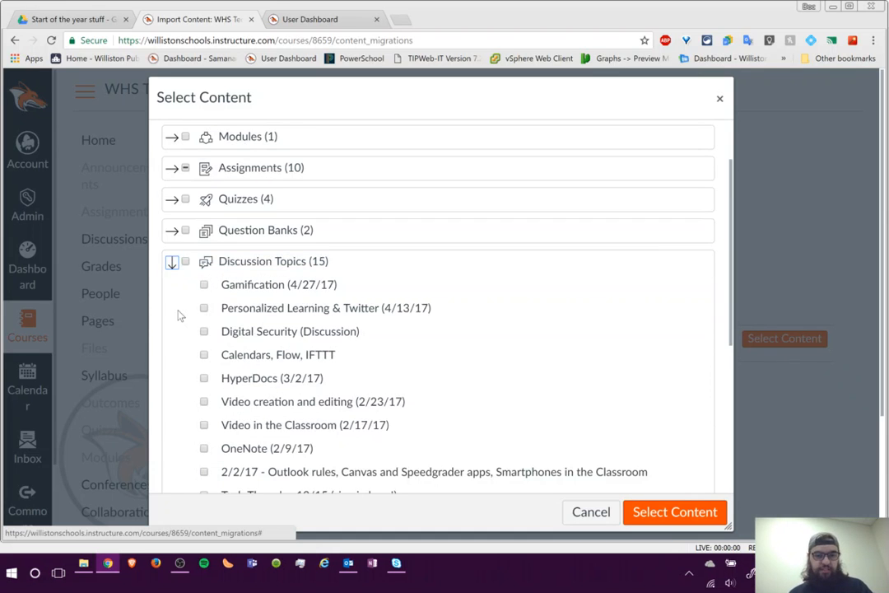
scroll(276, 255, down, 2)
scroll(268, 332, down, 2)
scroll(268, 332, up, 2)
scroll(268, 332, up, 1)
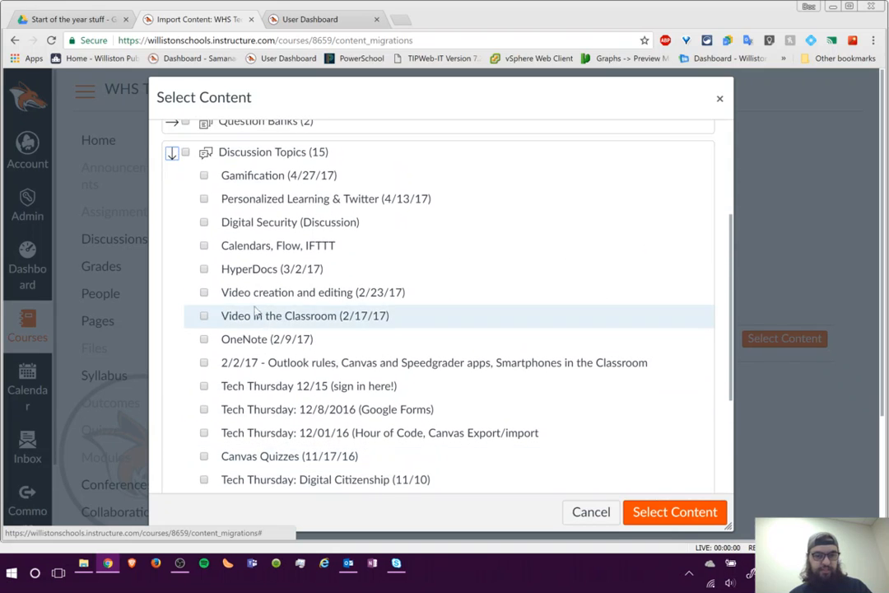
click(203, 267)
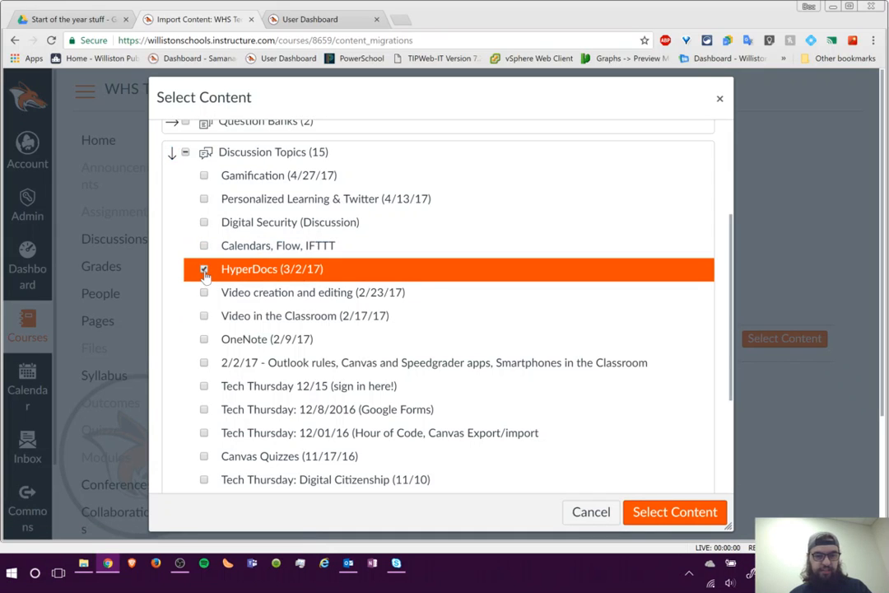
click(204, 340)
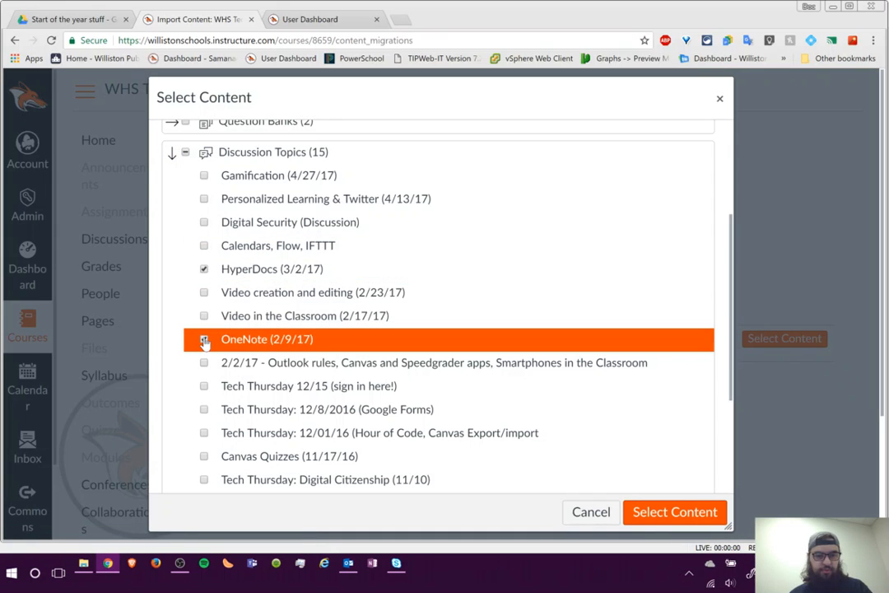
click(204, 176)
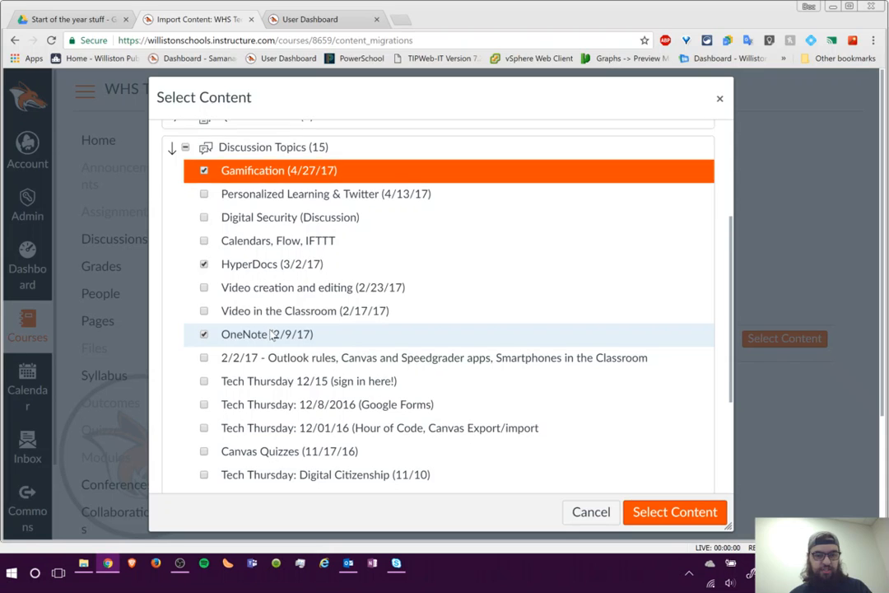
scroll(272, 334, down, 2)
scroll(272, 334, up, 3)
scroll(272, 333, down, 3)
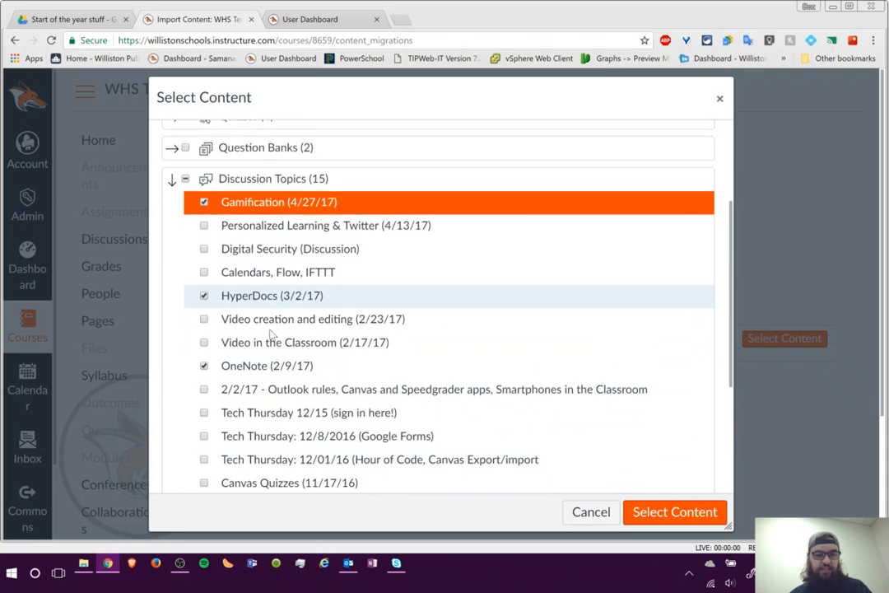
scroll(271, 334, up, 3)
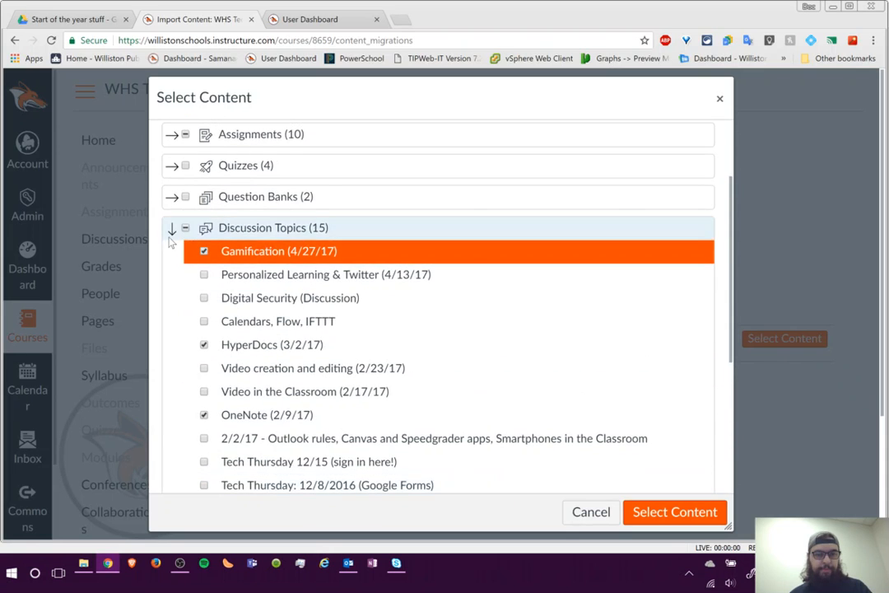
click(173, 228)
Select only the Front Page from the wiki pages for import.
click(172, 344)
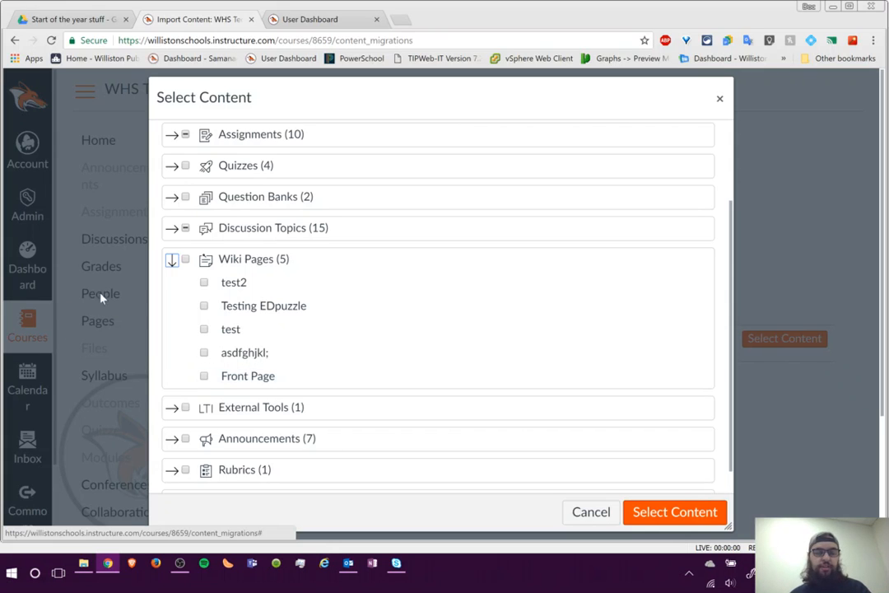
click(204, 377)
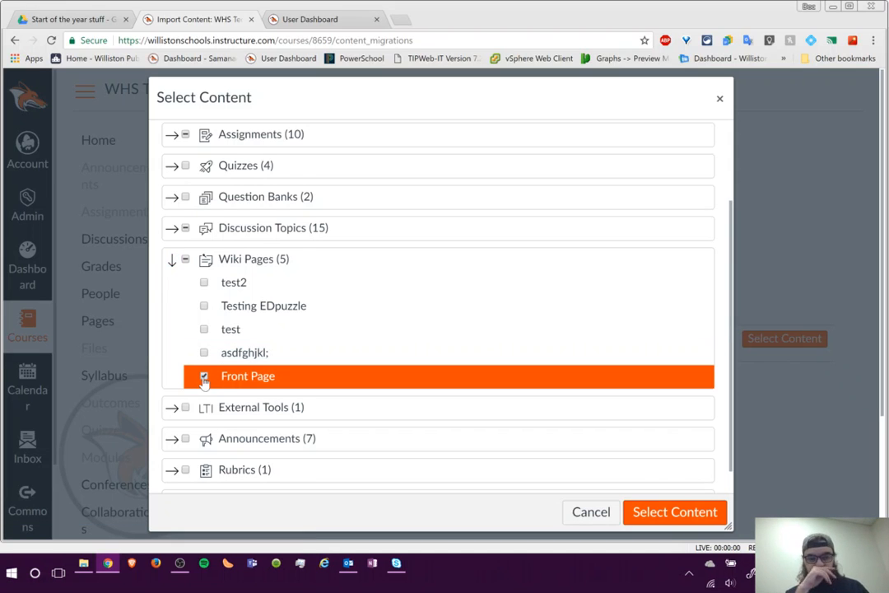
click(172, 262)
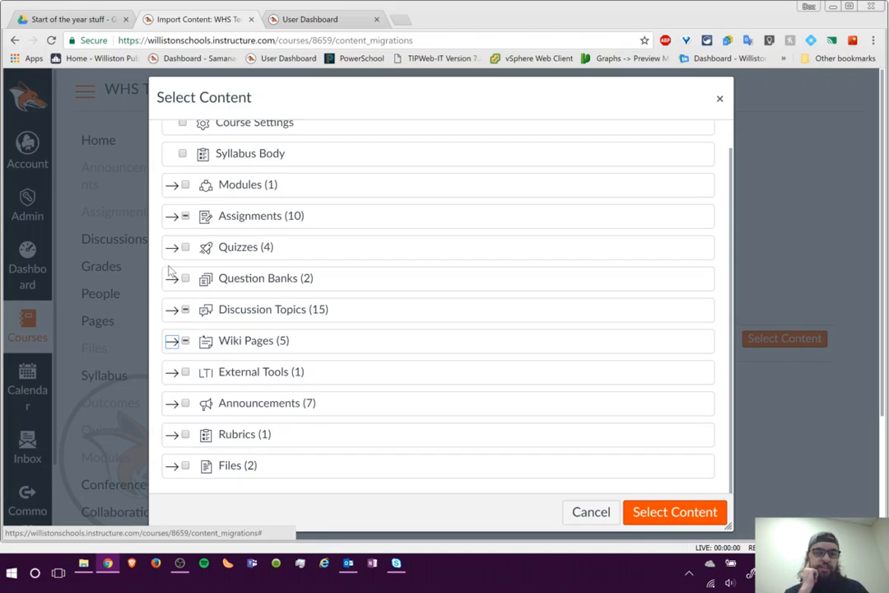
Examine the items listed under External Tools and Announcements.
click(172, 374)
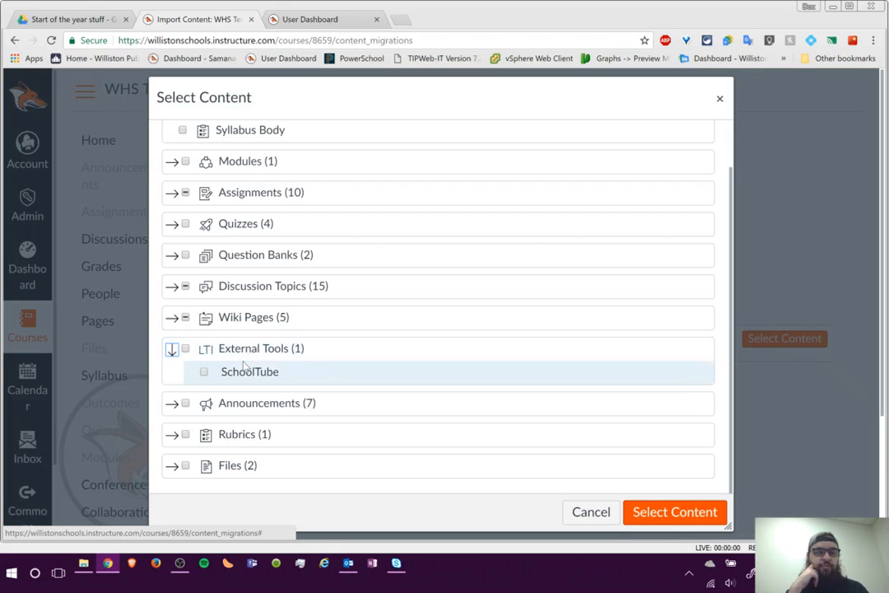
click(171, 351)
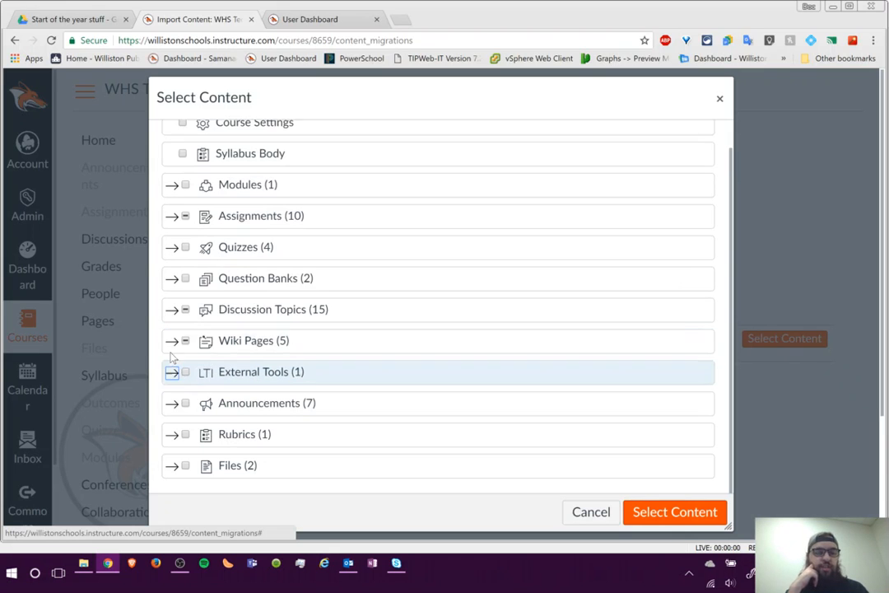
click(170, 404)
scroll(199, 391, down, 2)
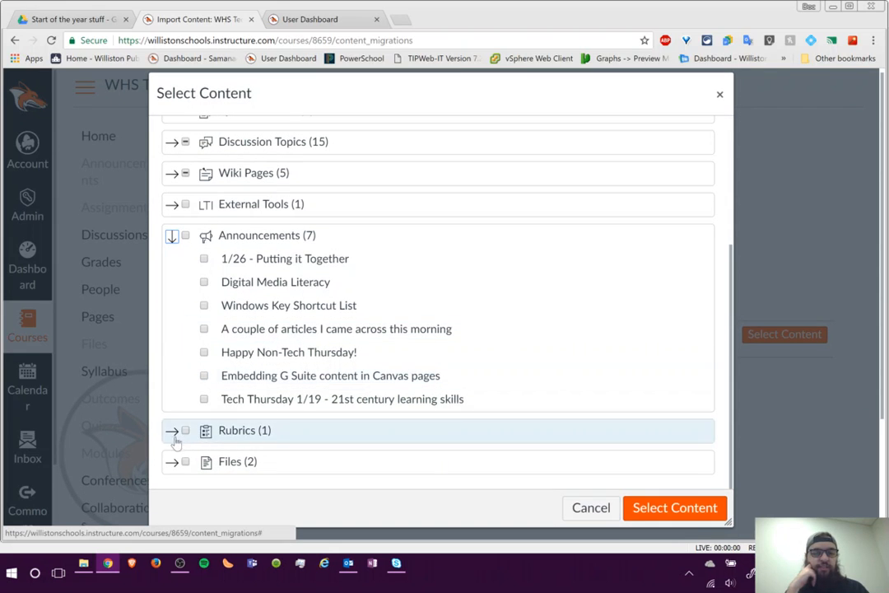
Select Techimage.jpg from the course files/course_image folder under Files for import.
click(172, 463)
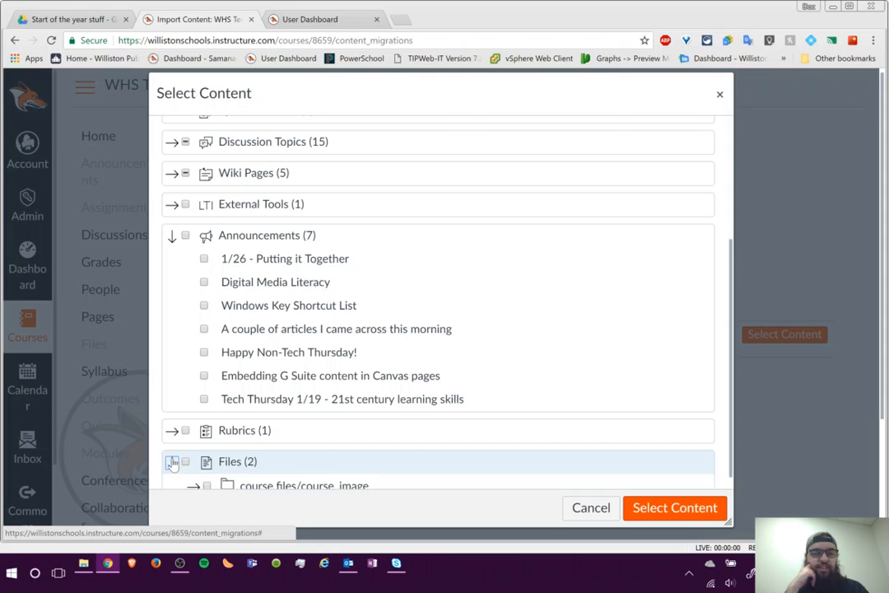
scroll(277, 420, down, 2)
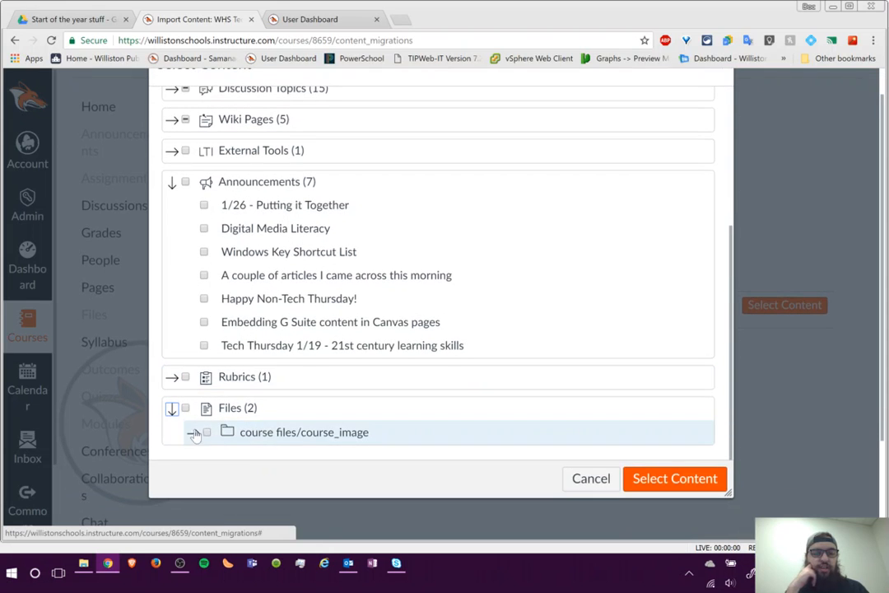
click(194, 434)
scroll(303, 433, down, 1)
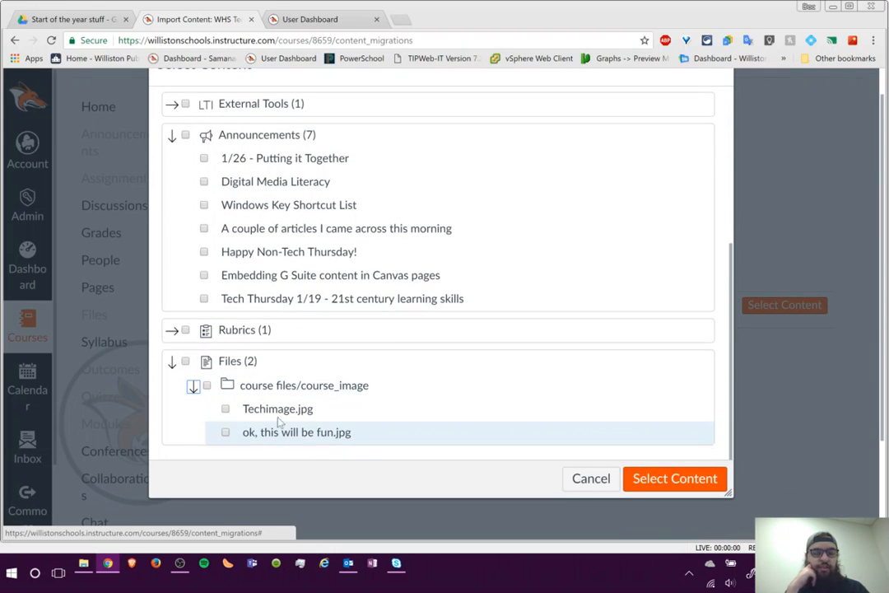
click(224, 410)
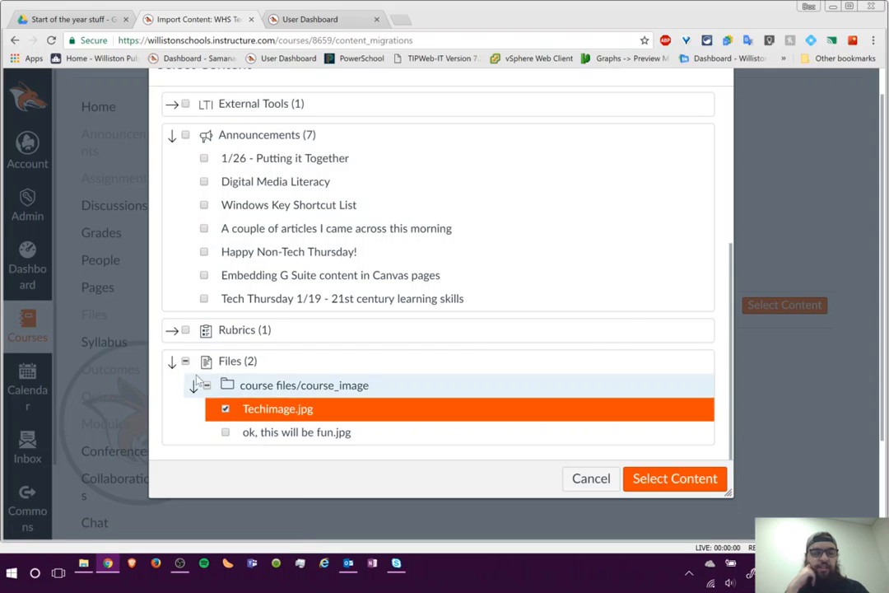
click(173, 362)
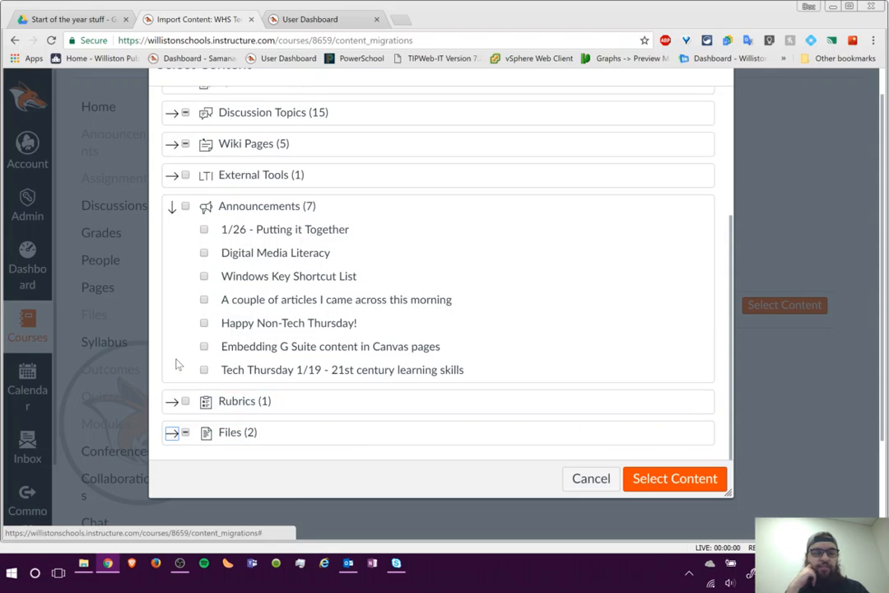
Examine the items listed under Rubrics and collapse the Rubrics and Announcements lists.
click(172, 401)
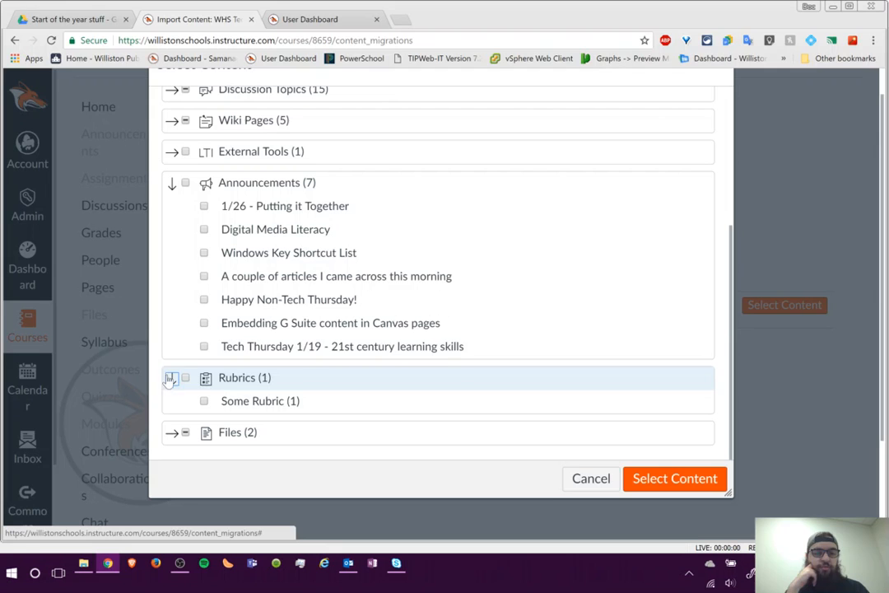
click(170, 379)
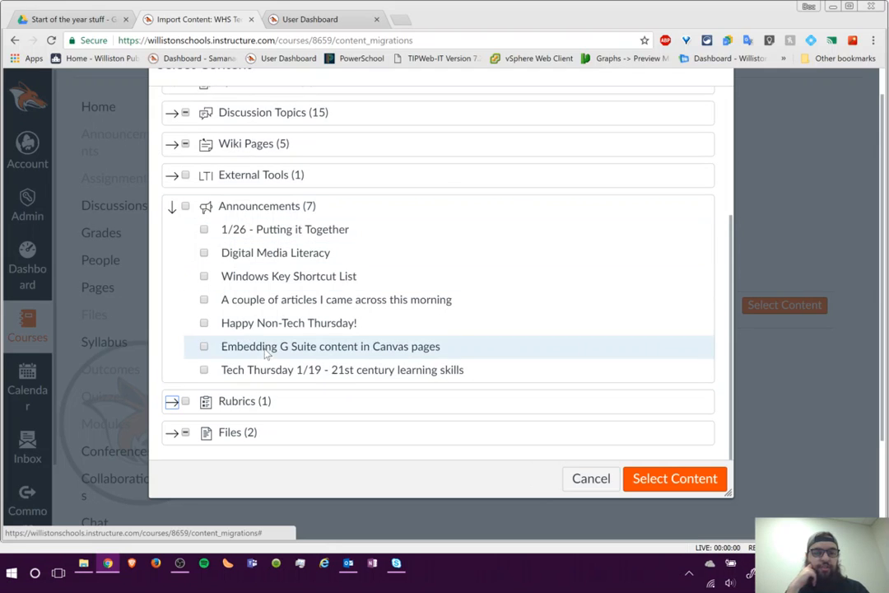
click(173, 207)
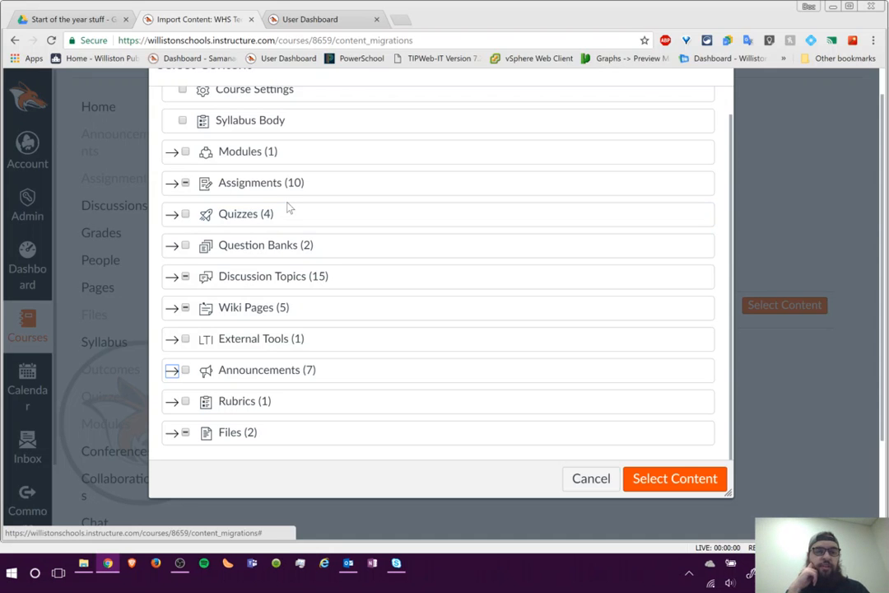
Submit the selected content for import and check the course copy's progress under Current Jobs.
scroll(288, 208, up, 2)
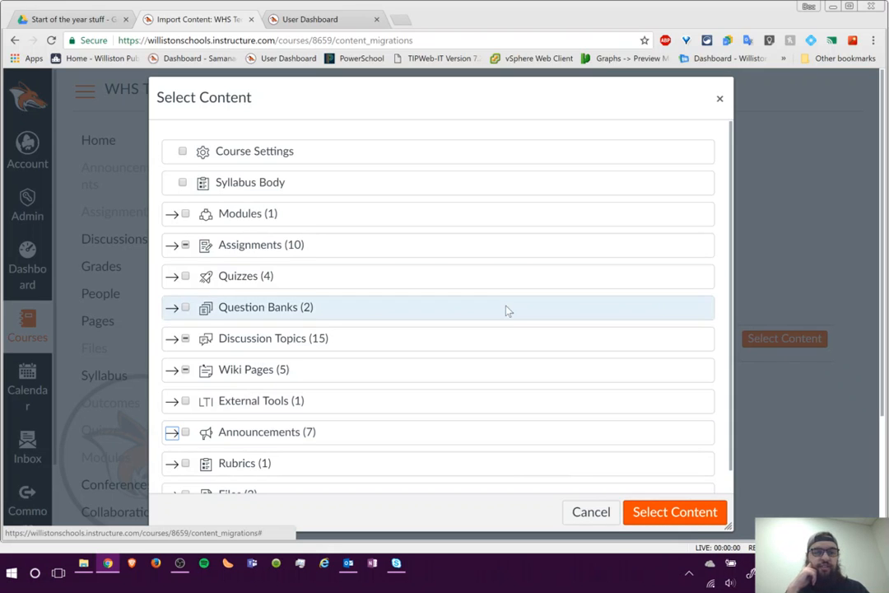
click(667, 511)
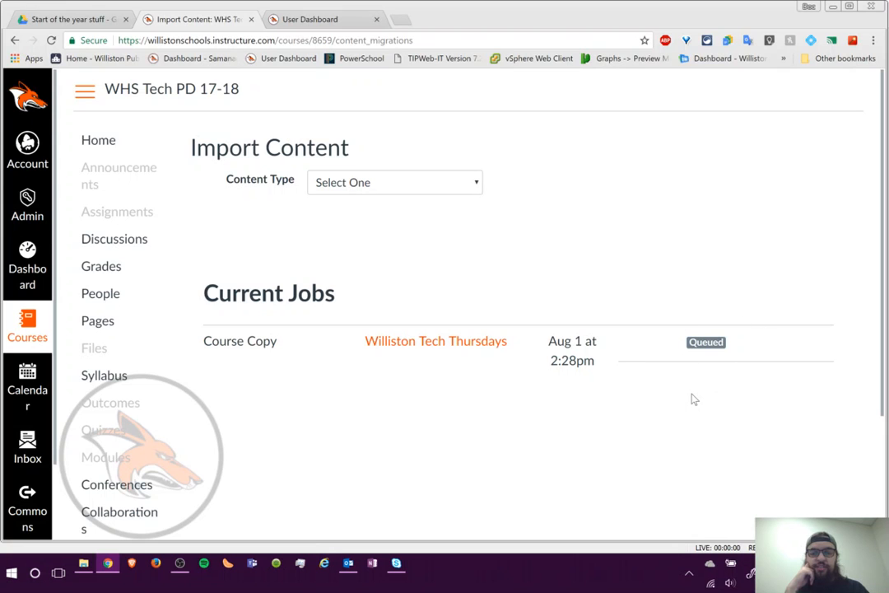
scroll(694, 400, down, 2)
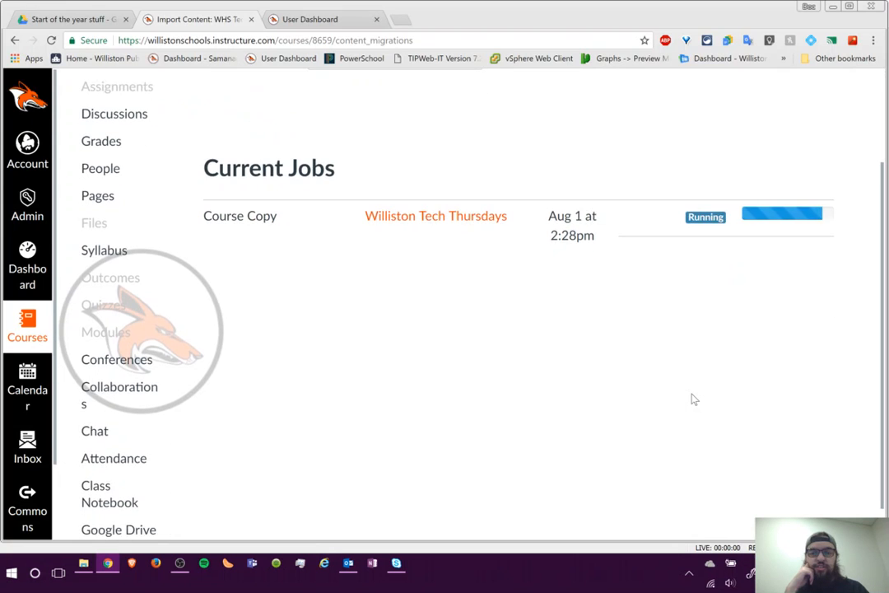
scroll(694, 400, up, 1)
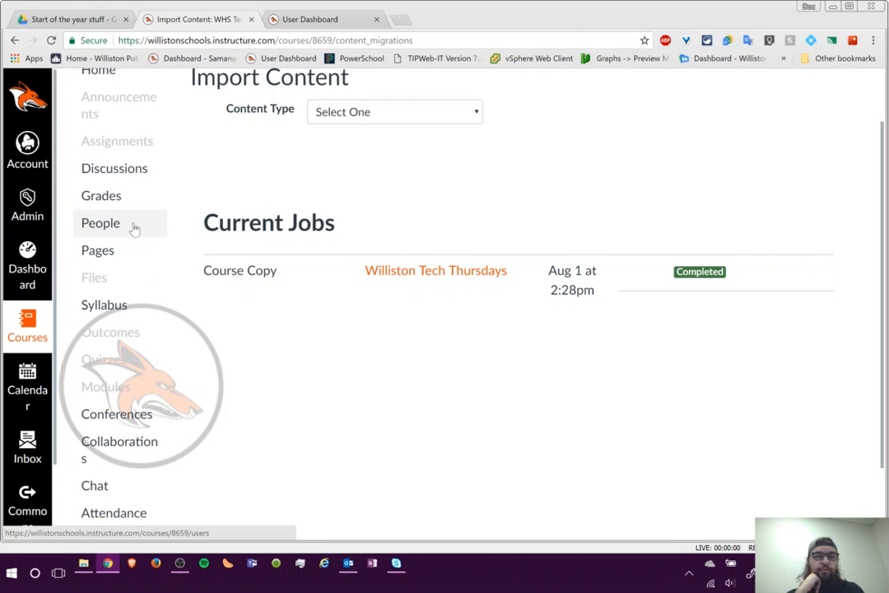
Open the WHS Tech PD 17-18 home page and its assignments, and review the imported items in the Assignments and Closed groups.
scroll(230, 284, up, 1)
click(111, 139)
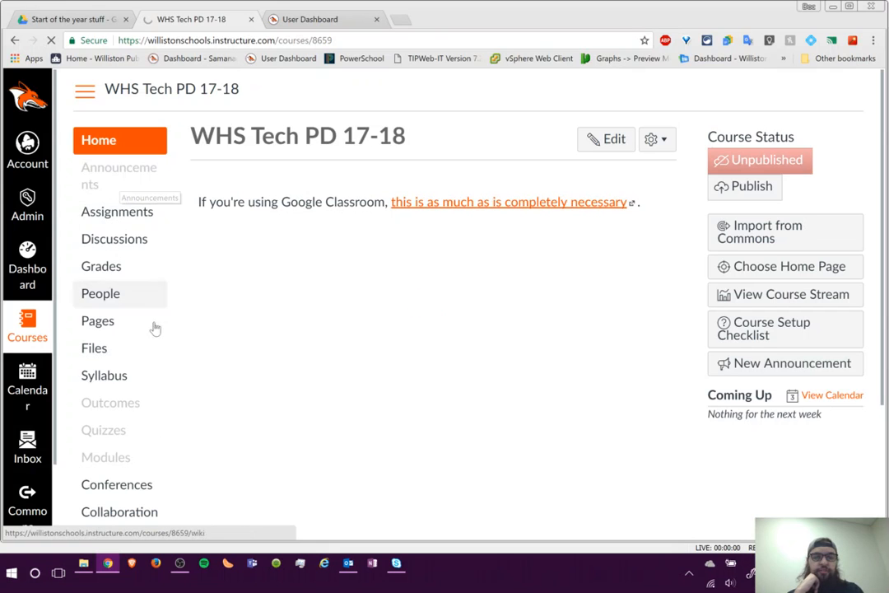
click(130, 213)
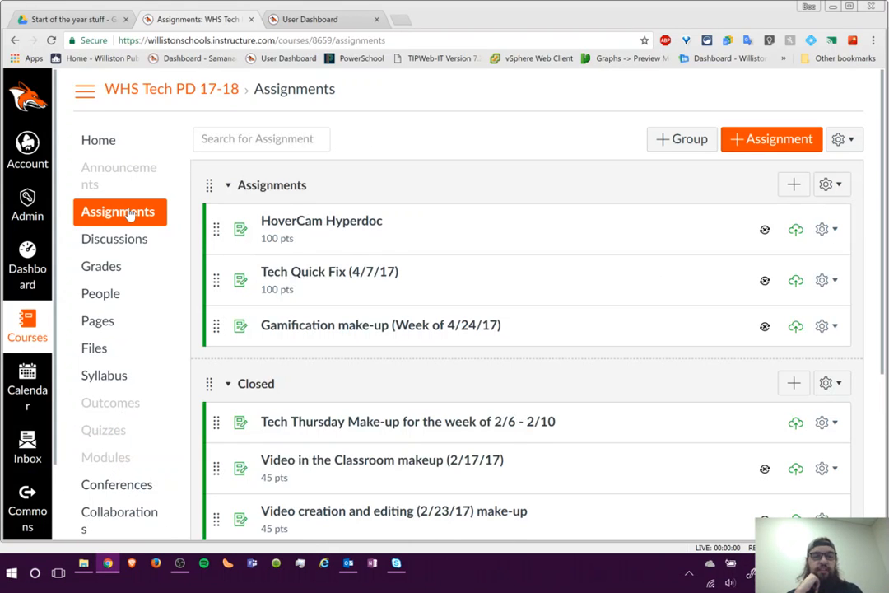
scroll(289, 177, down, 3)
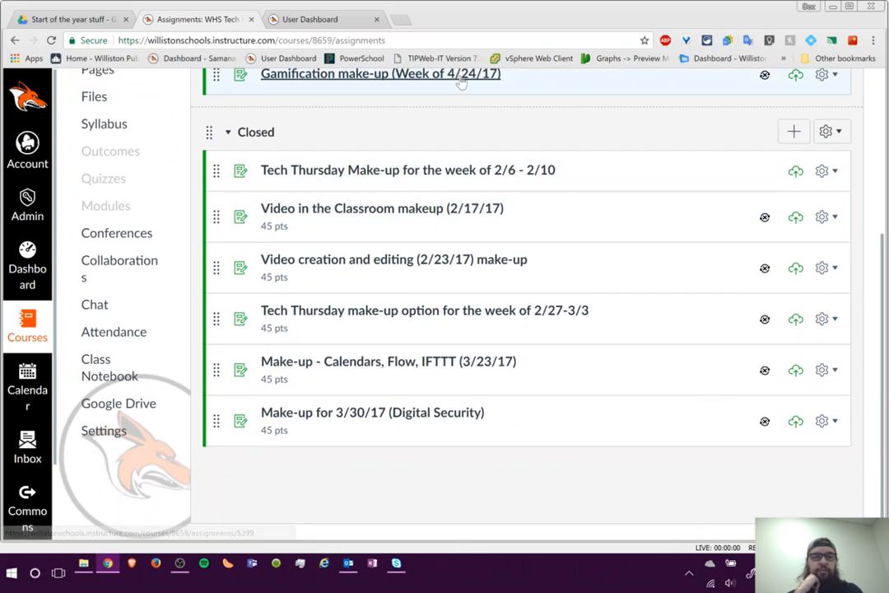
scroll(482, 132, up, 3)
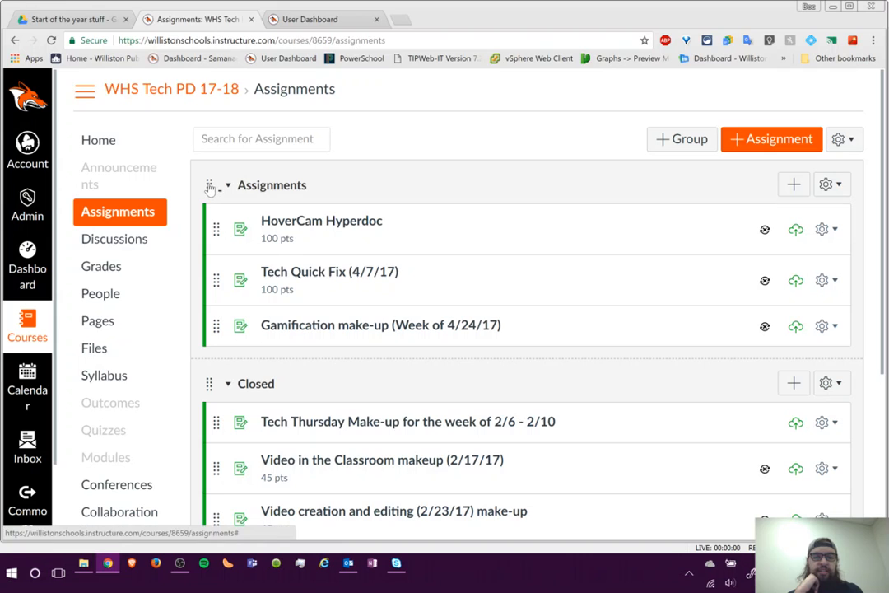
Collapse both the Assignments and Closed groups in the course's assignment list.
click(229, 187)
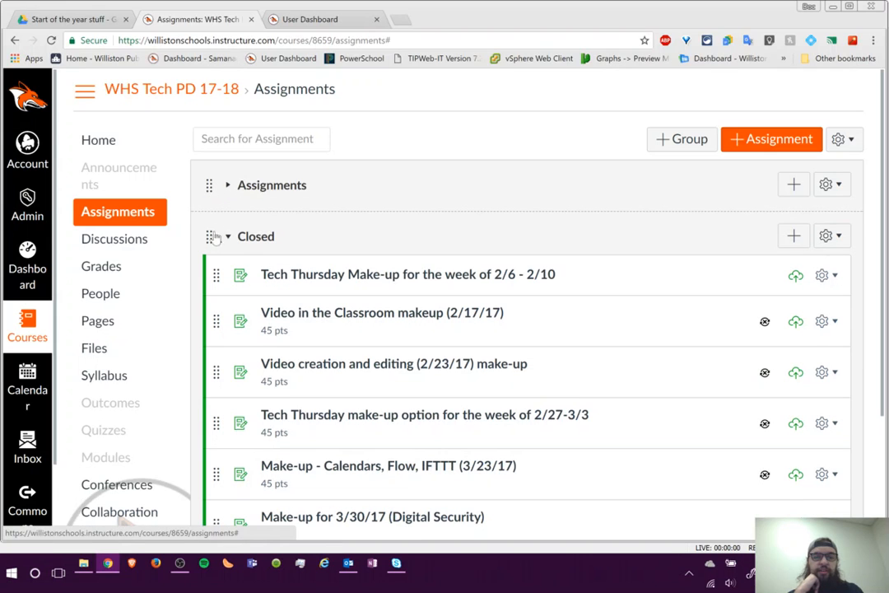
click(229, 237)
click(231, 238)
click(232, 239)
click(229, 189)
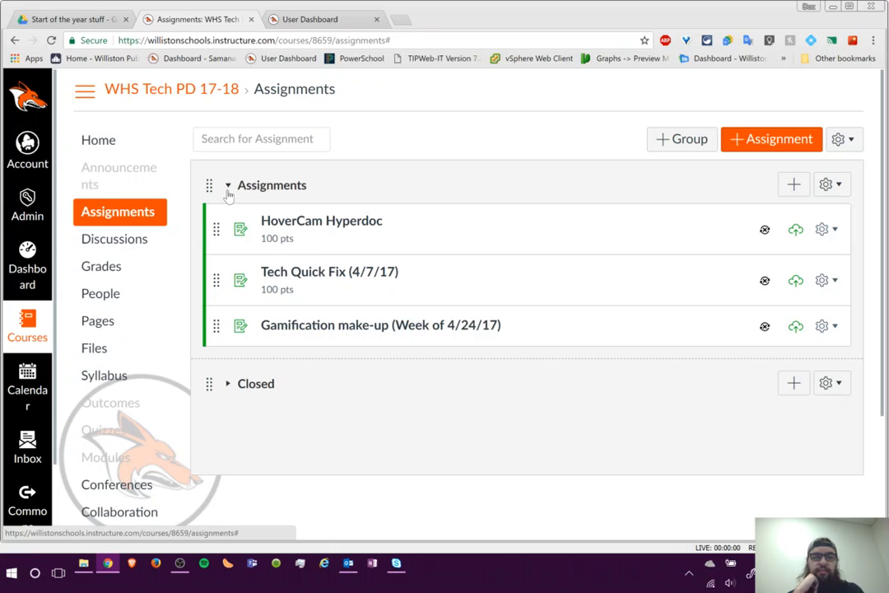
click(229, 193)
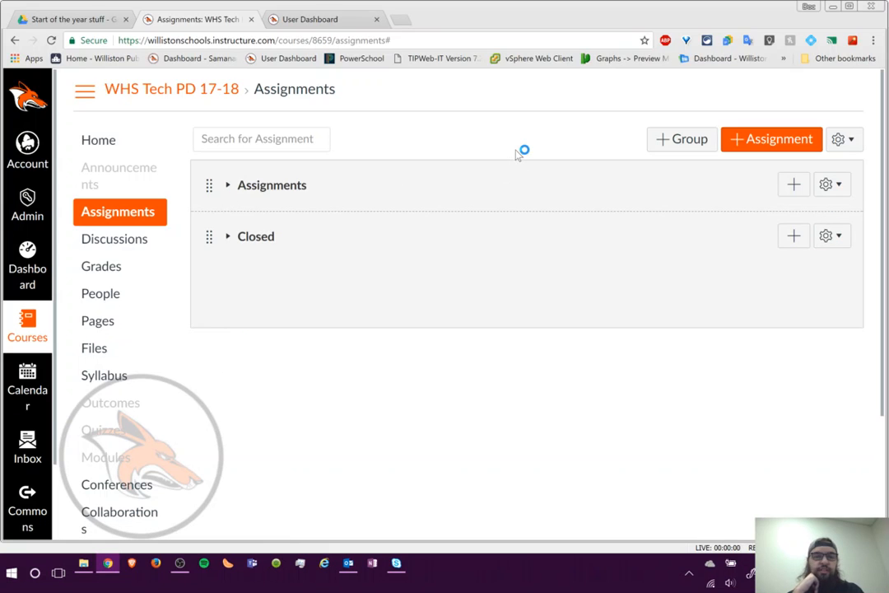